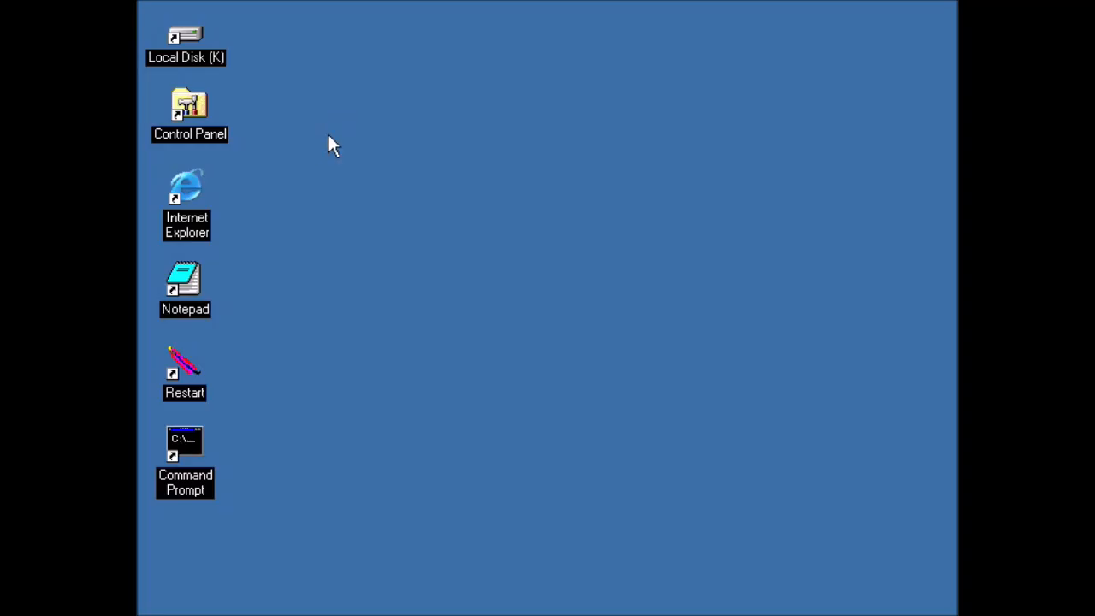
pyautogui.doubleClick(198, 196)
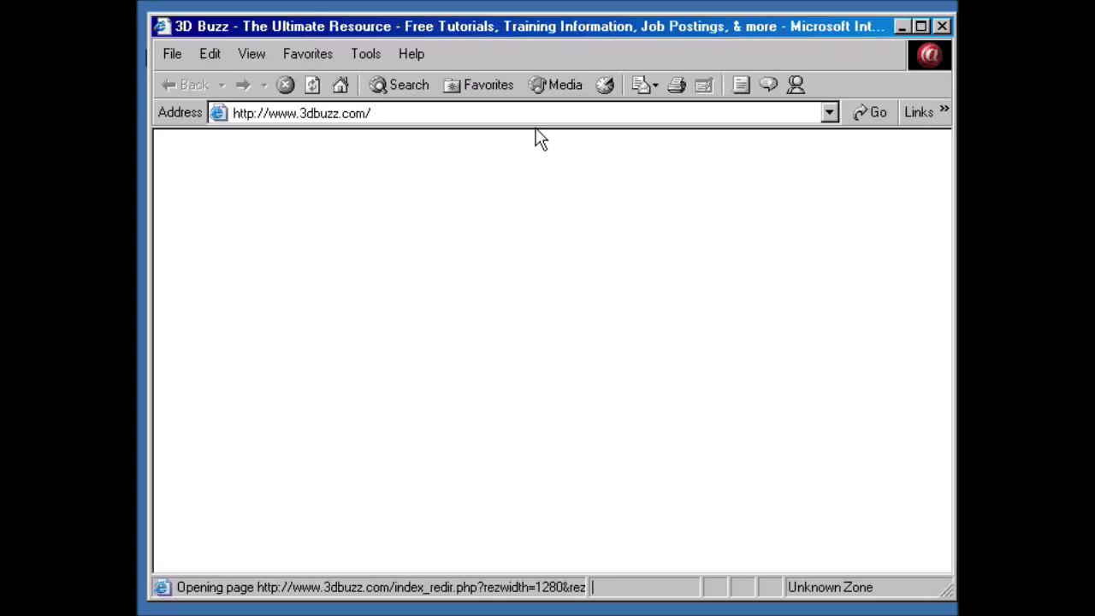
pyautogui.click(536, 111)
pyautogui.write('w')
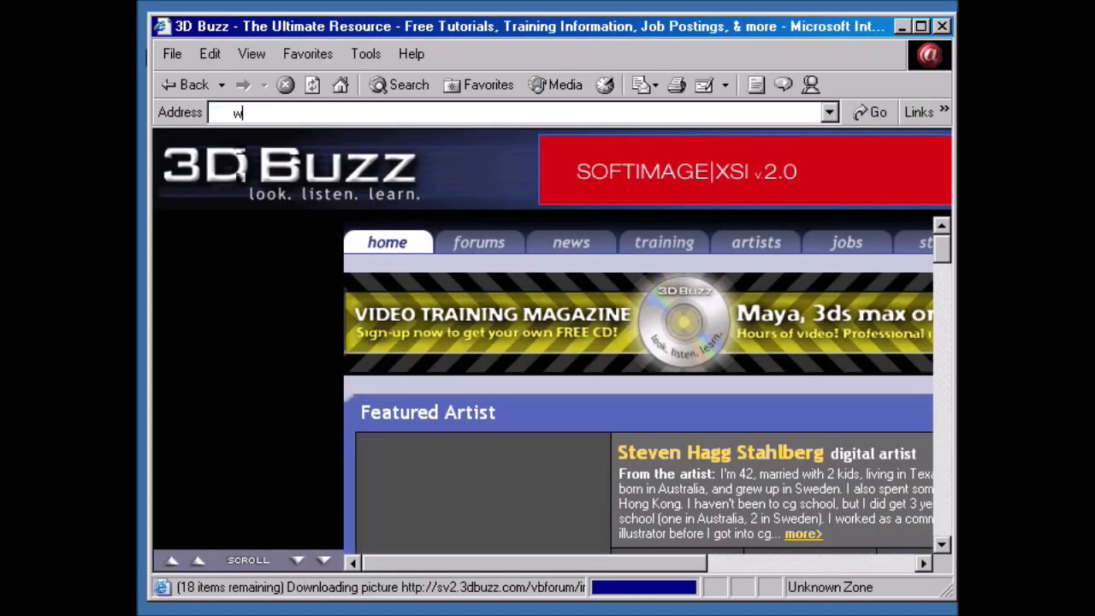
pyautogui.write('ww.my')
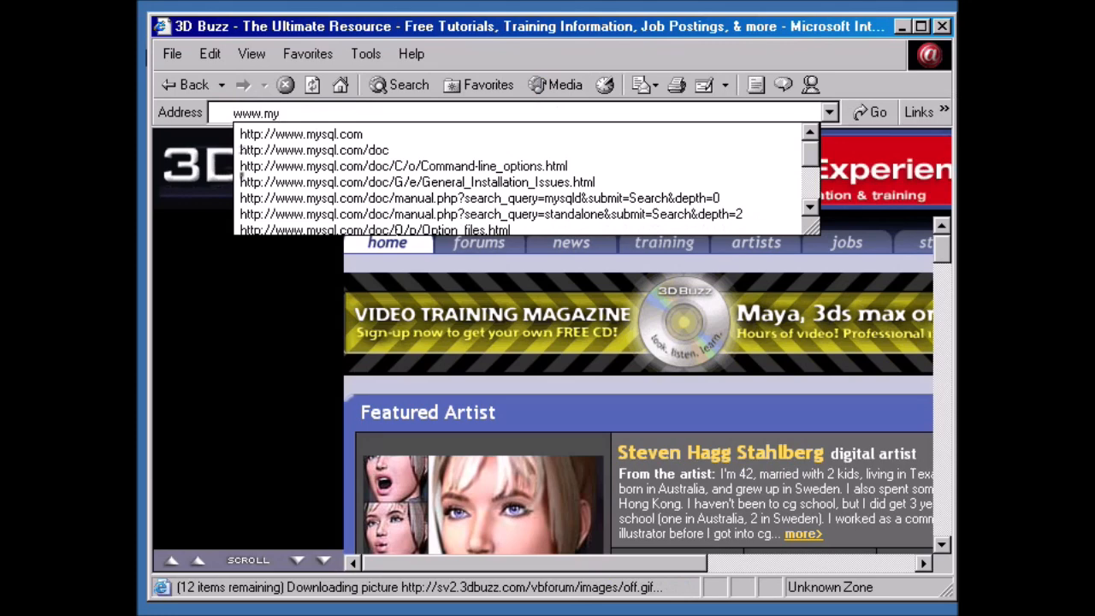
pyautogui.write('sql')
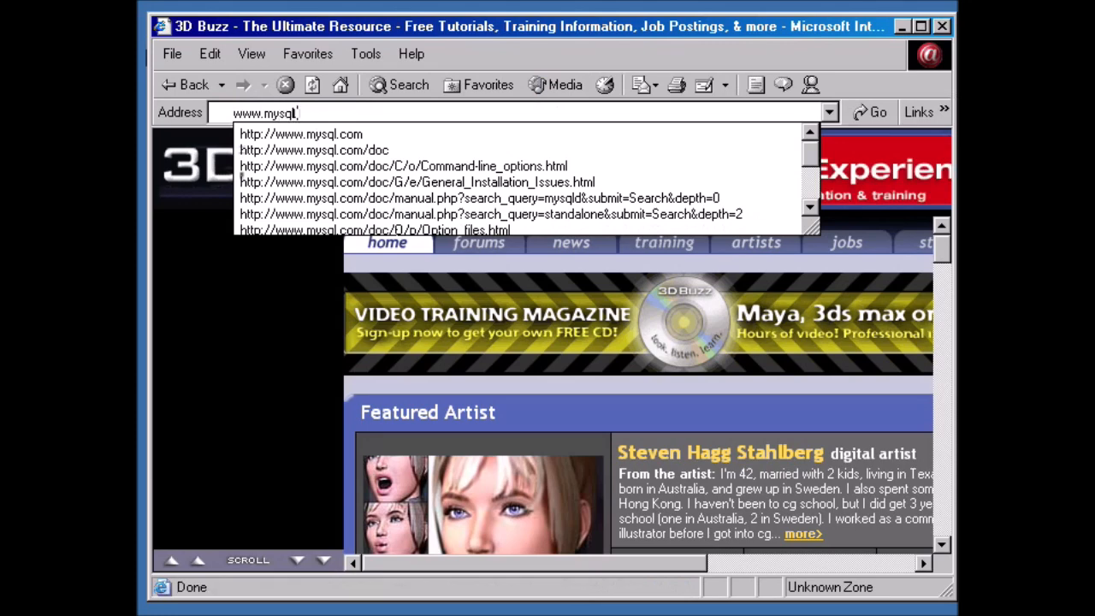
pyautogui.write('.com')
pyautogui.press('Return')
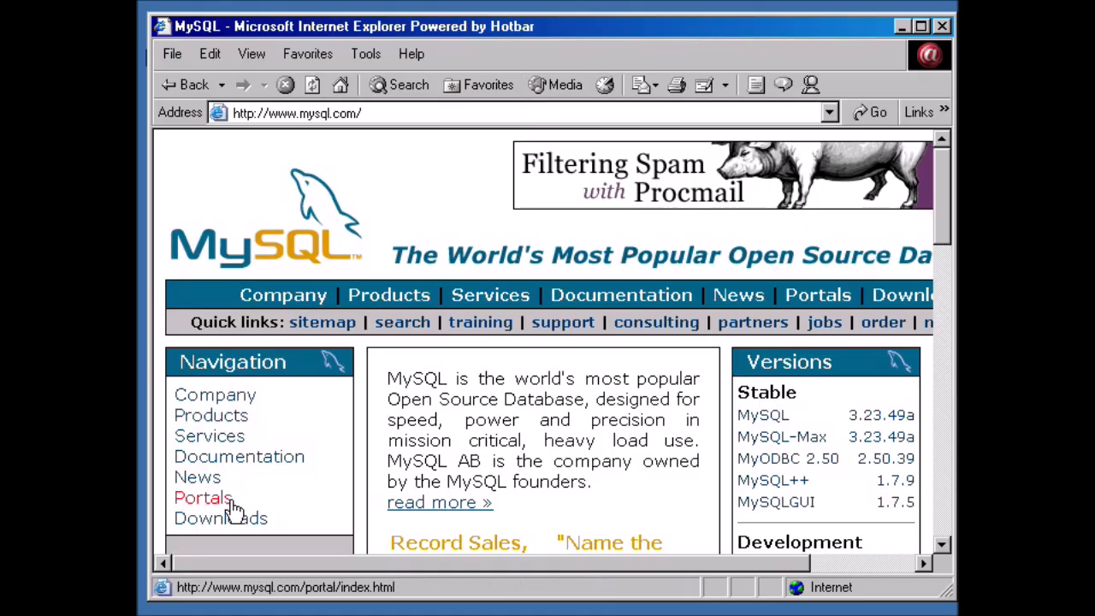
# Go to the site's Downloads page and open the recommended stable MySQL 3.23 release from the MySQL database list
pyautogui.click(241, 527)
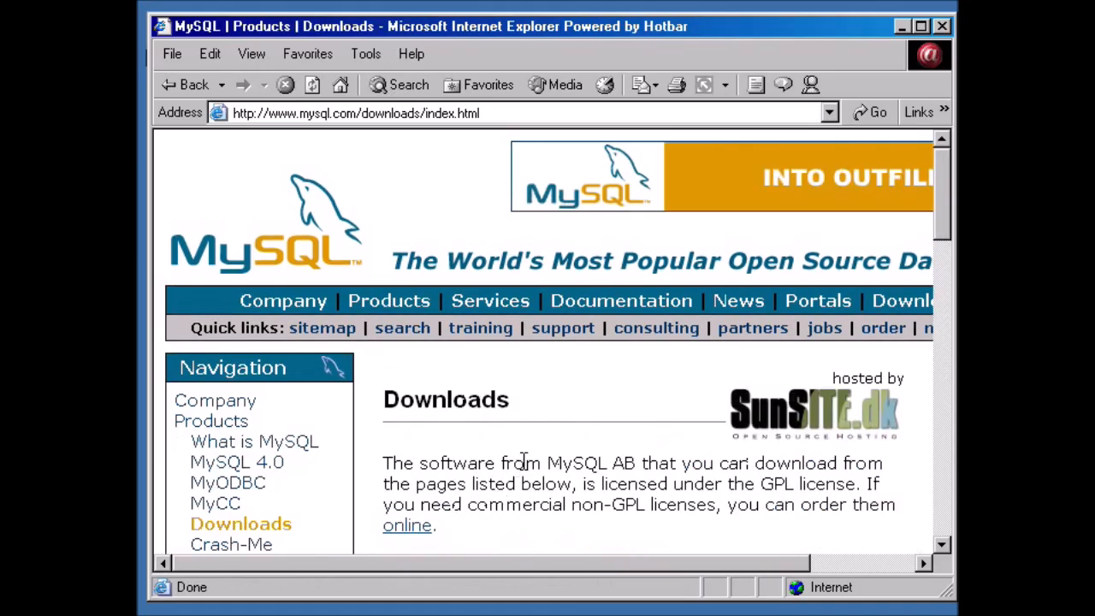
pyautogui.scroll(-7, 522, 479)
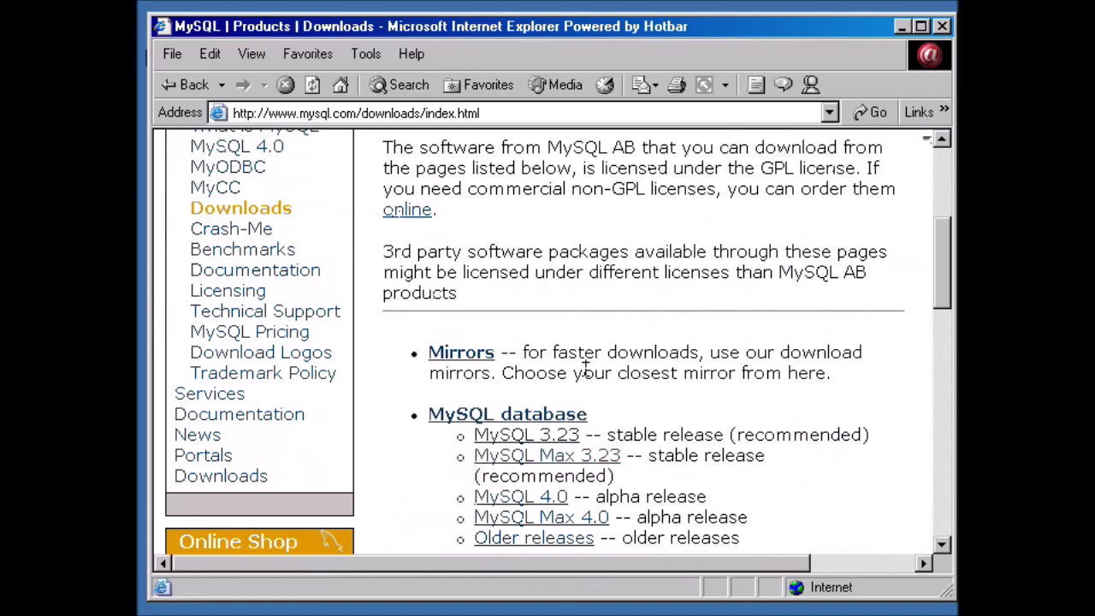
pyautogui.scroll(-1, 585, 370)
pyautogui.scroll(-17, 585, 370)
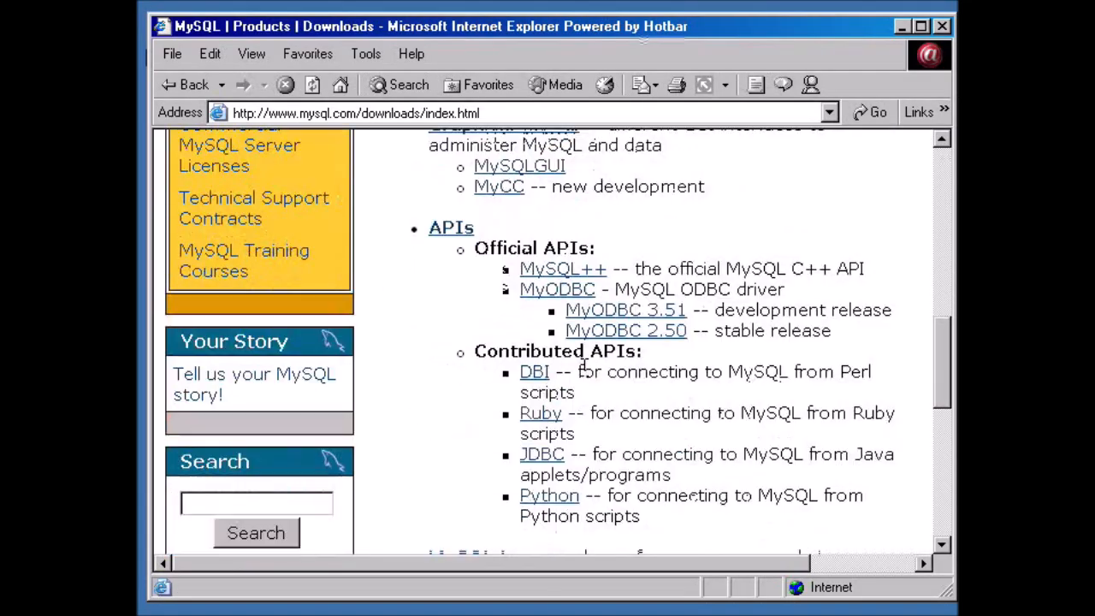
pyautogui.scroll(-3, 584, 376)
pyautogui.scroll(12, 584, 376)
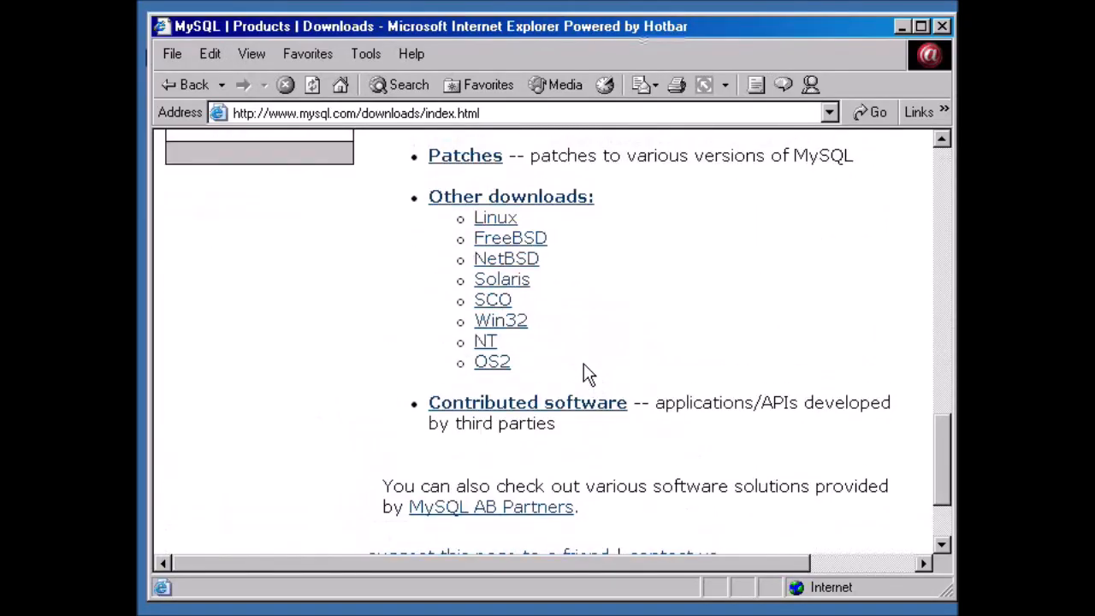
pyautogui.scroll(4, 554, 326)
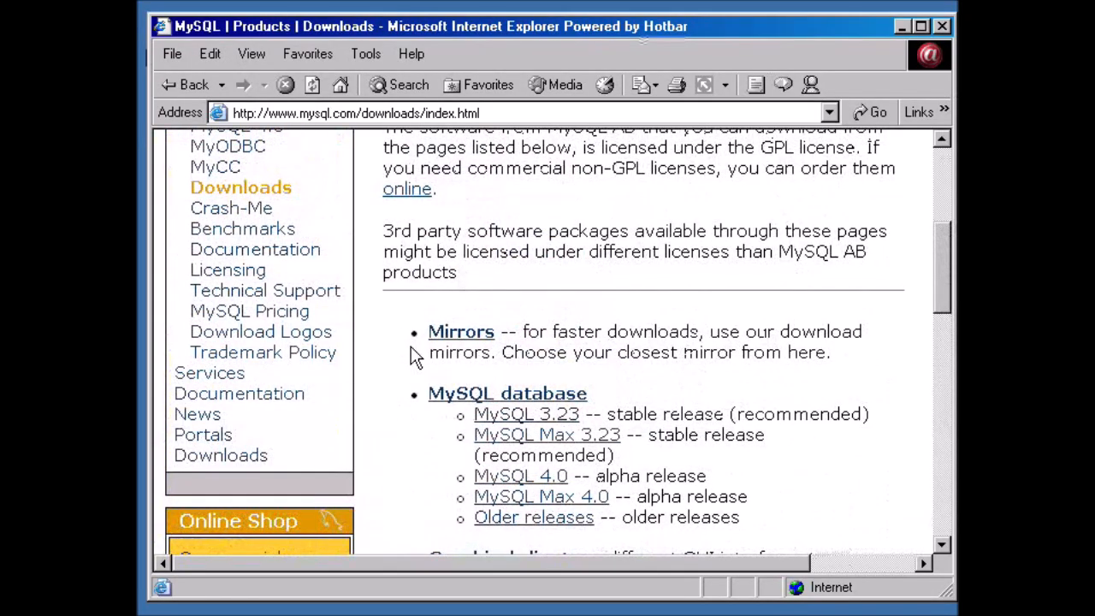
pyautogui.scroll(-1, 412, 359)
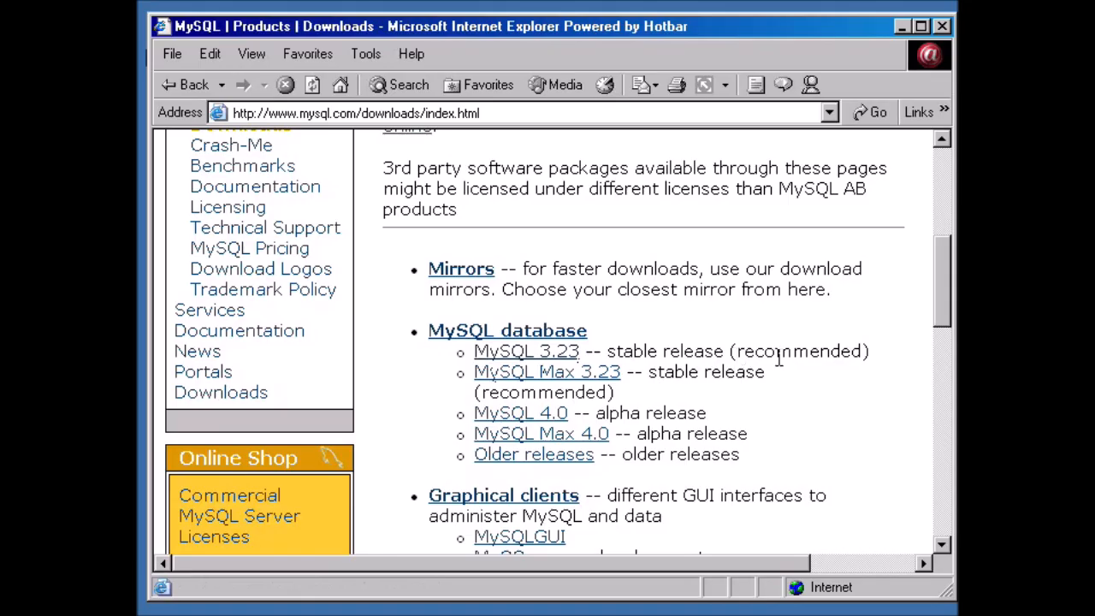
pyautogui.click(484, 359)
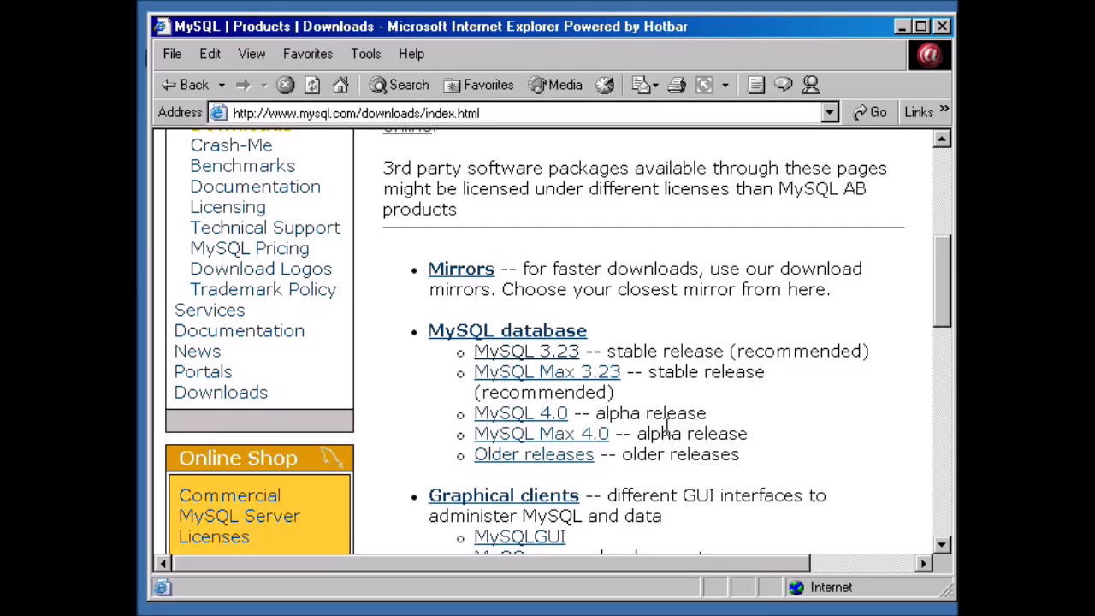
pyautogui.click(551, 352)
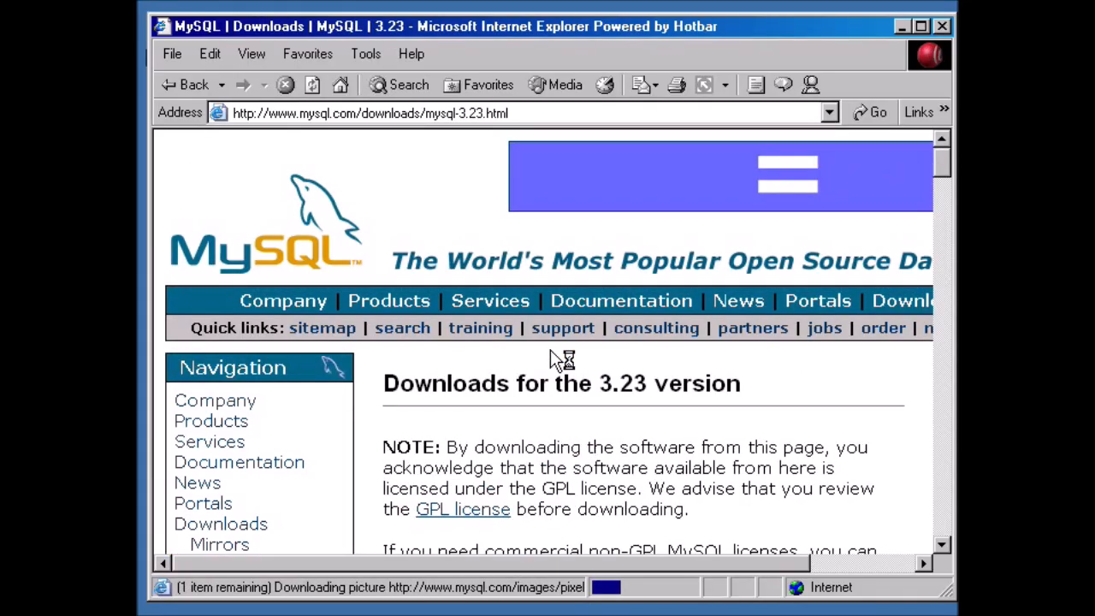
# Find the MySQL 3.23.49 zip installation files under Windows downloads, highlight that entry, and close the browser
pyautogui.scroll(-3, 560, 342)
pyautogui.scroll(-15, 560, 327)
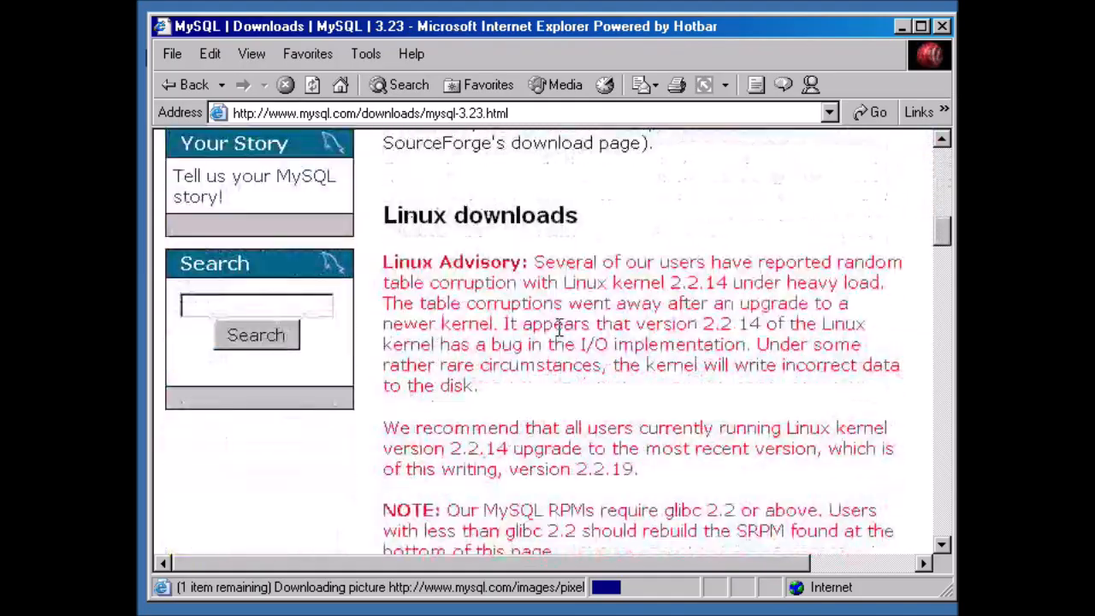
pyautogui.scroll(-10, 560, 329)
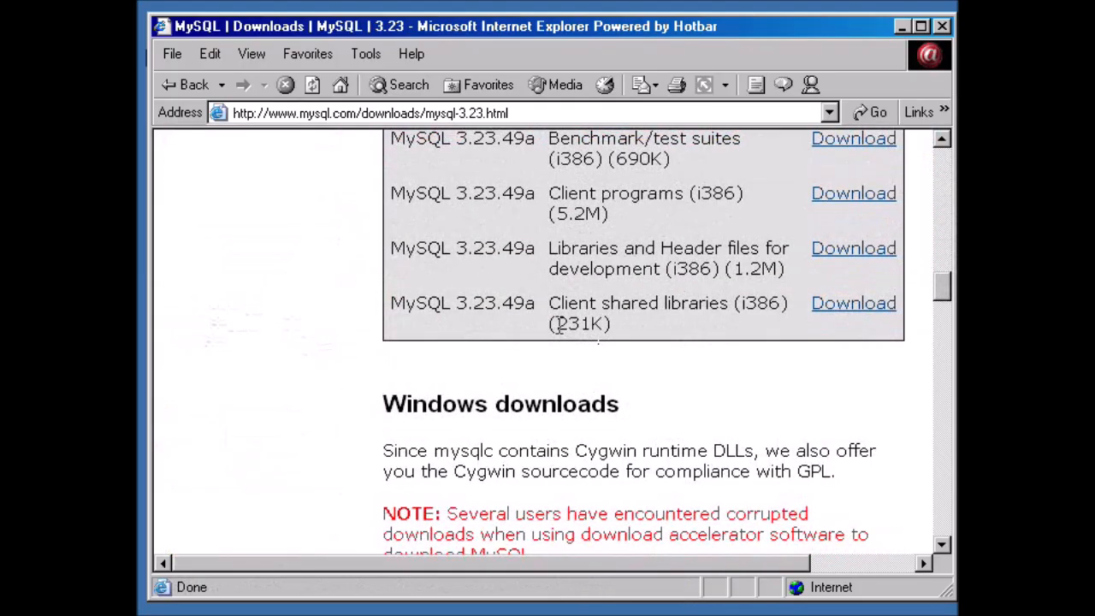
pyautogui.scroll(-4, 557, 325)
pyautogui.moveTo(386, 210); pyautogui.dragTo(640, 213)
pyautogui.click(681, 205)
pyautogui.scroll(-1, 639, 244)
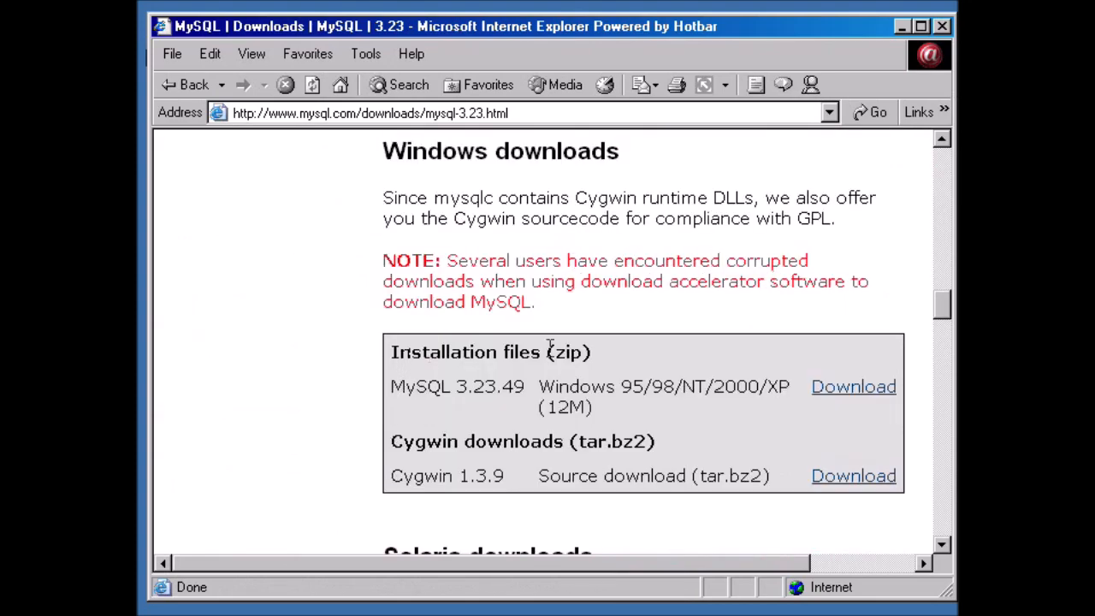
pyautogui.moveTo(389, 386); pyautogui.dragTo(563, 389)
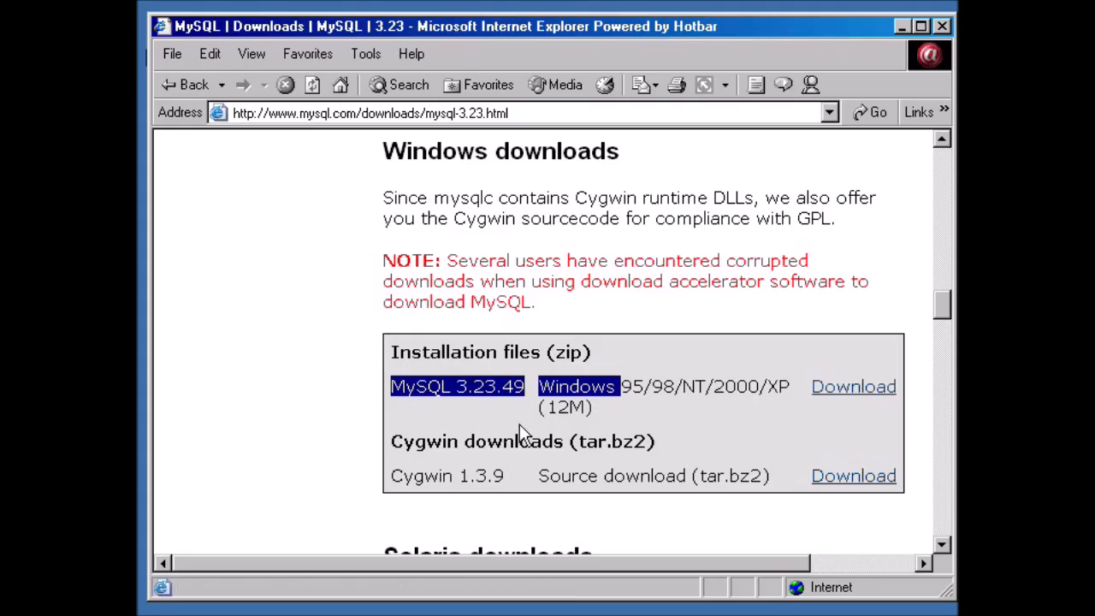
pyautogui.click(943, 26)
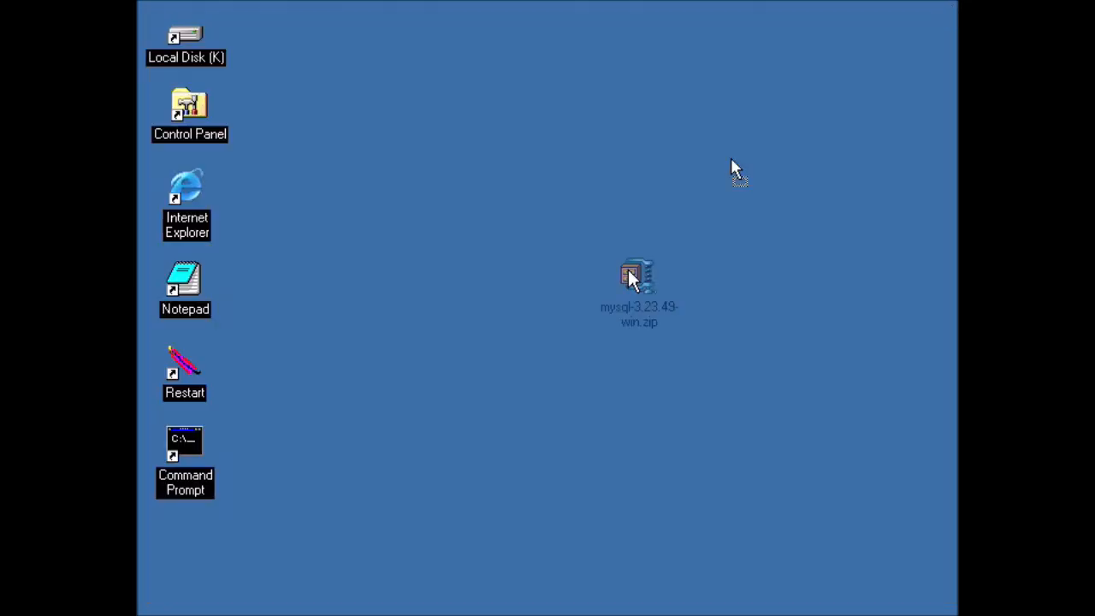
# Place mysql-3.23.49-win.zip below the Command Prompt icon on the desktop and open it in WinZip, agreeing to the evaluation terms
pyautogui.moveTo(628, 269); pyautogui.dragTo(179, 521)
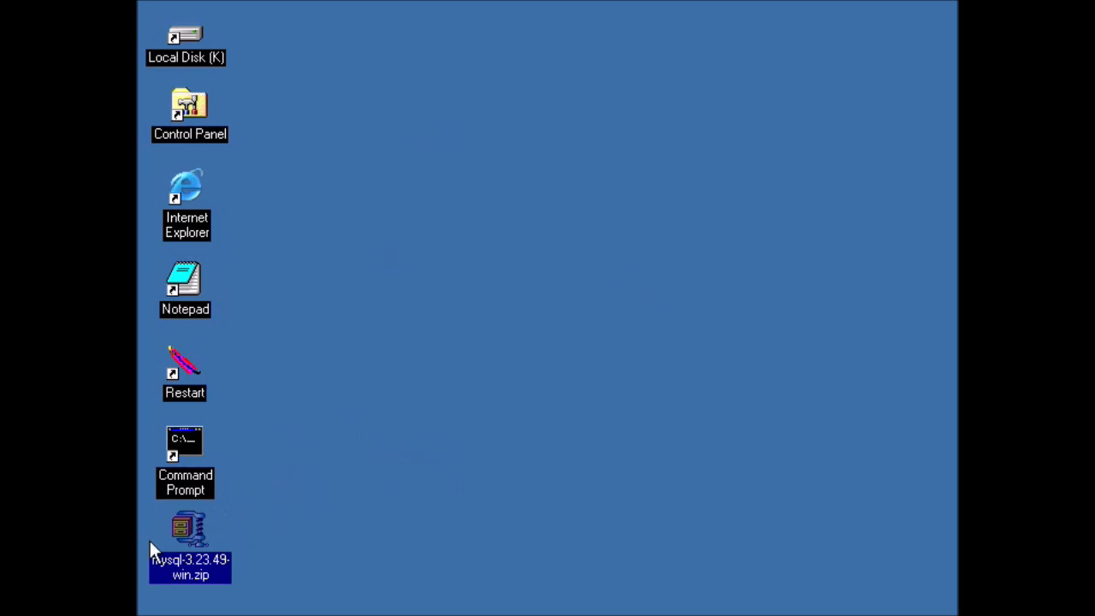
pyautogui.doubleClick(185, 537)
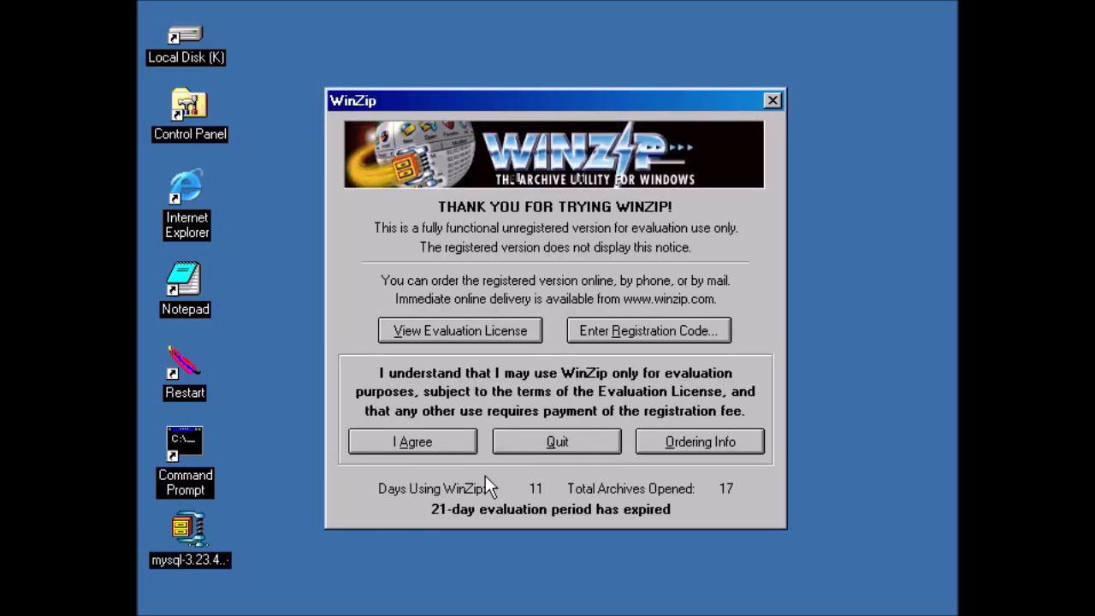
pyautogui.click(439, 441)
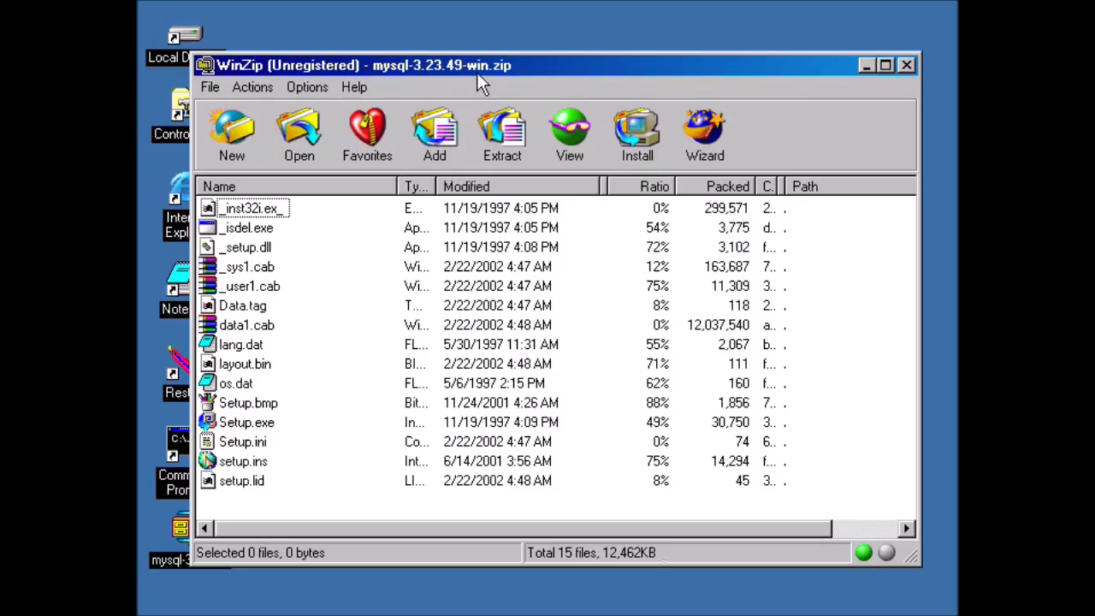
# Extract all files of the archive to k:\Temp and close WinZip
pyautogui.click(504, 137)
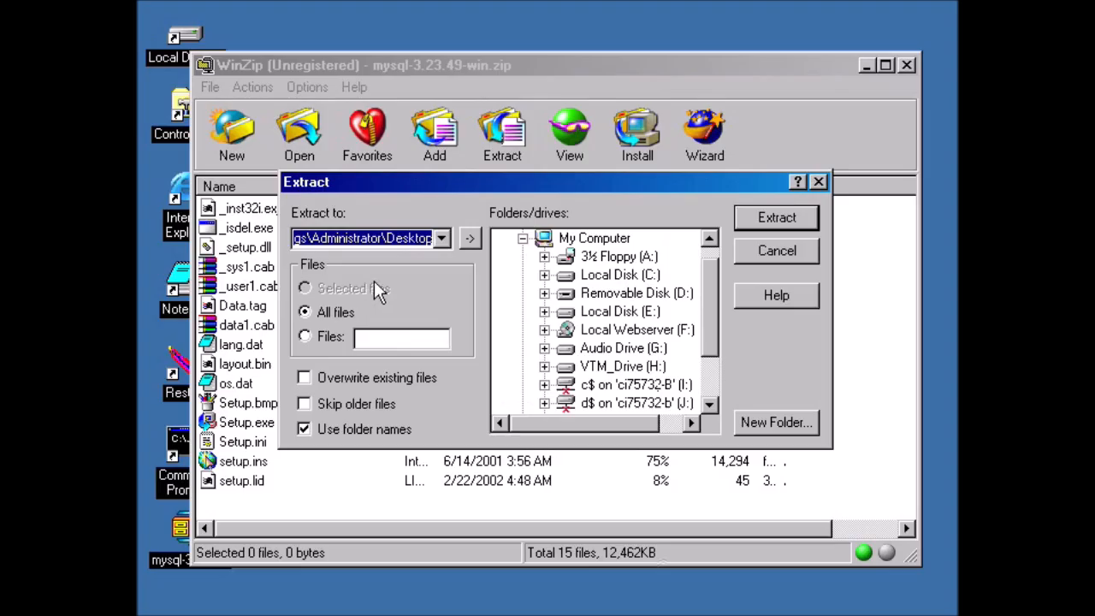
pyautogui.write('k:\\')
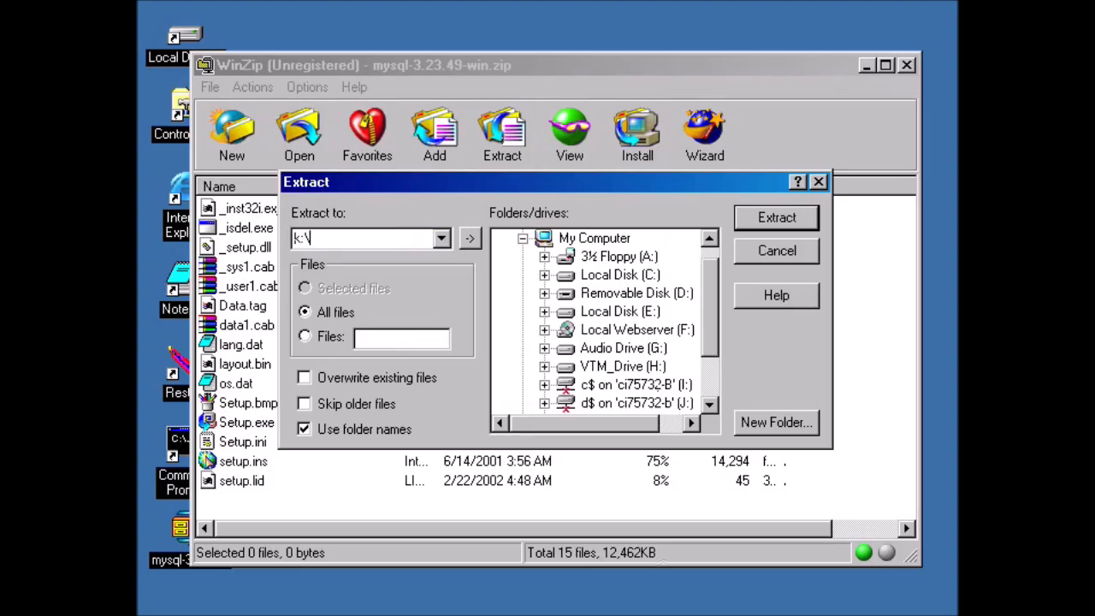
pyautogui.write('Temp')
pyautogui.click(758, 223)
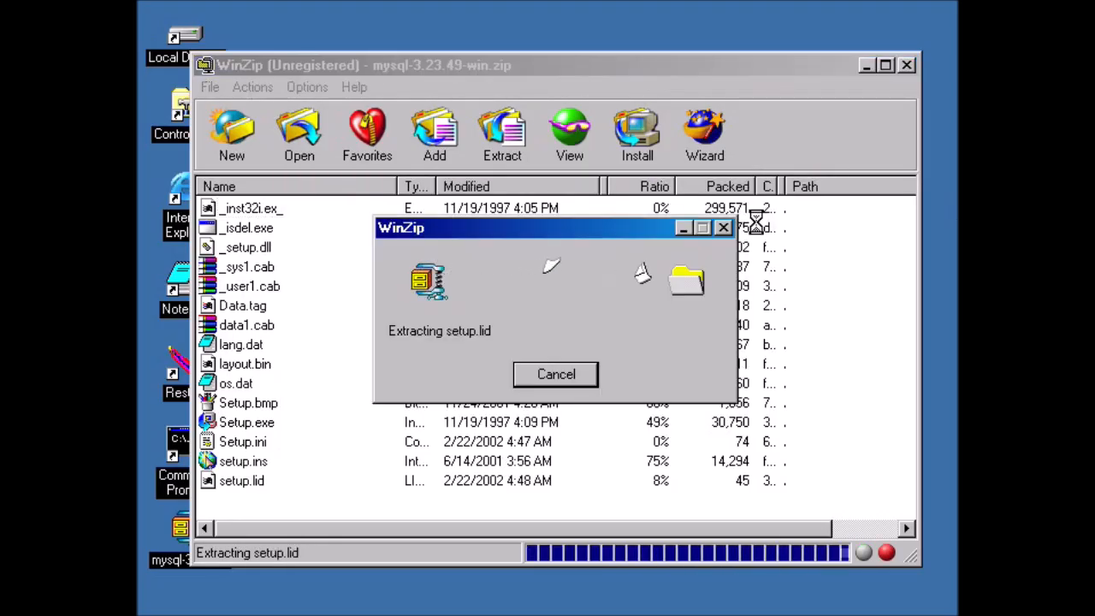
pyautogui.click(905, 66)
# Open the Temp folder on Local Disk (K) and run SETUP.EXE
pyautogui.click(192, 38)
pyautogui.doubleClick(192, 36)
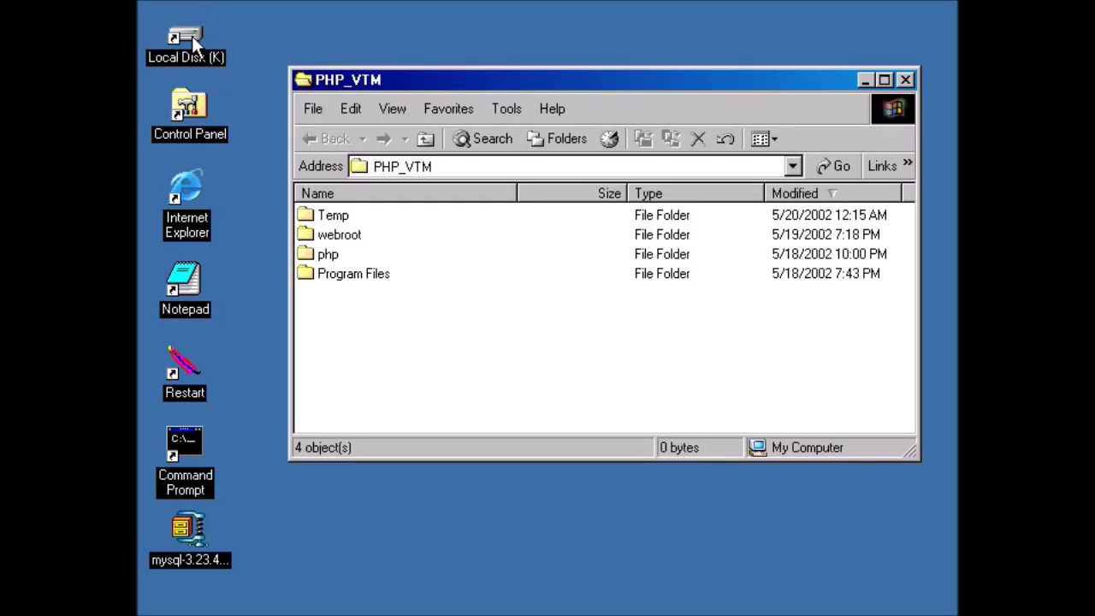
pyautogui.doubleClick(324, 215)
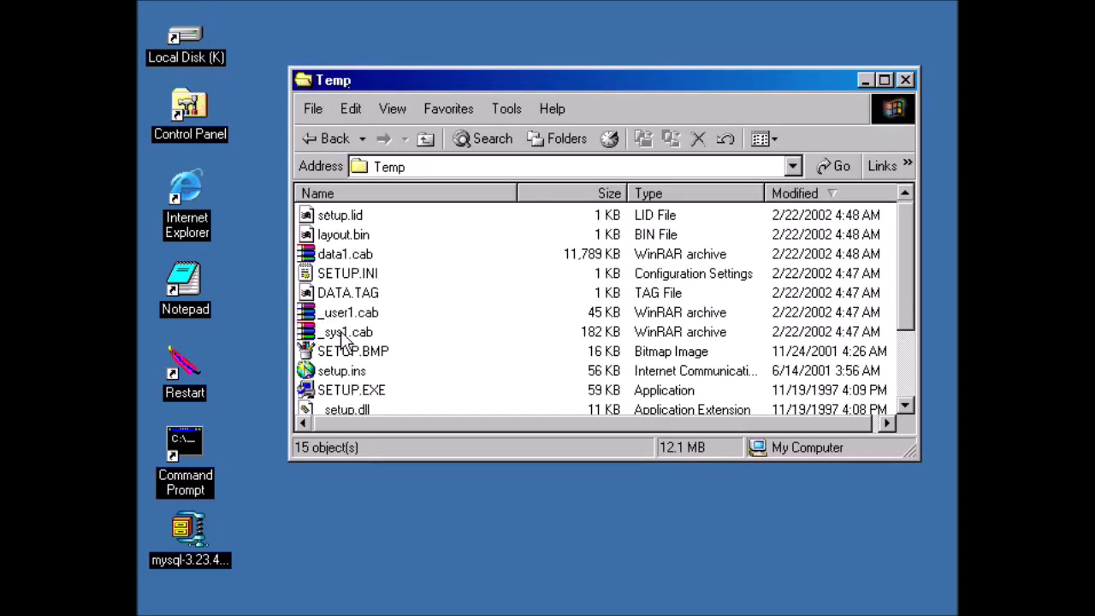
pyautogui.scroll(-2, 327, 295)
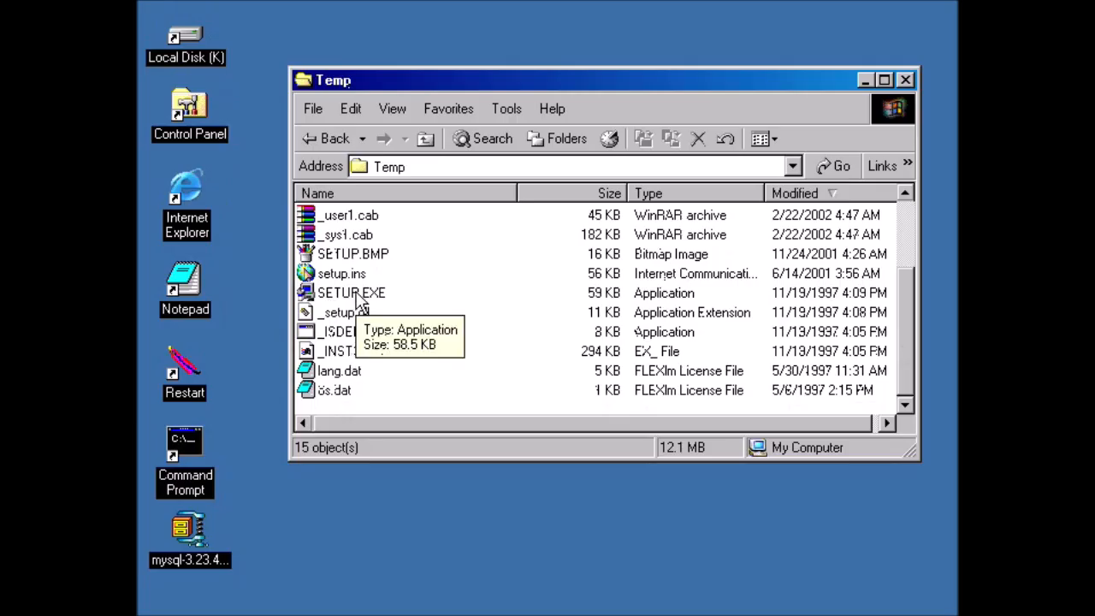
pyautogui.doubleClick(351, 293)
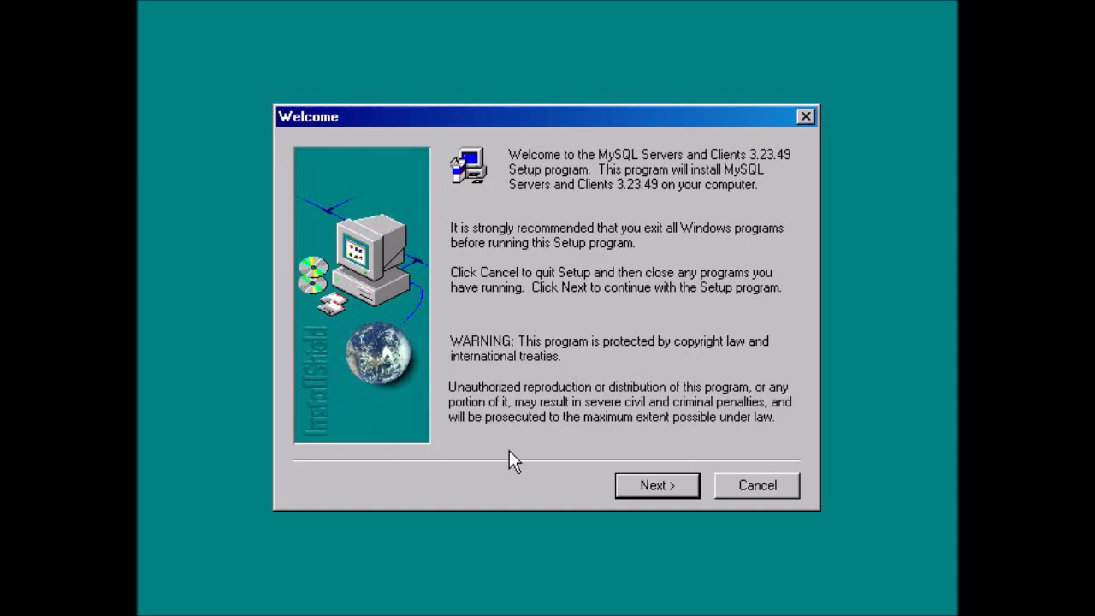
# Continue past the welcome and information pages and set the MySQL installation folder to k:\mysql, agreeing to create it
pyautogui.click(645, 485)
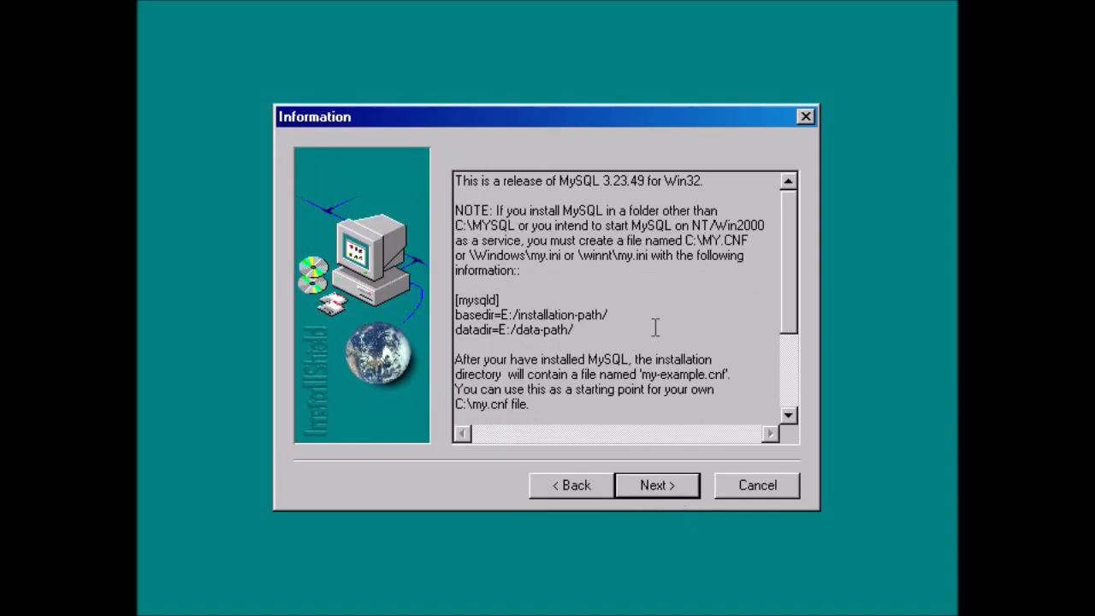
pyautogui.click(674, 487)
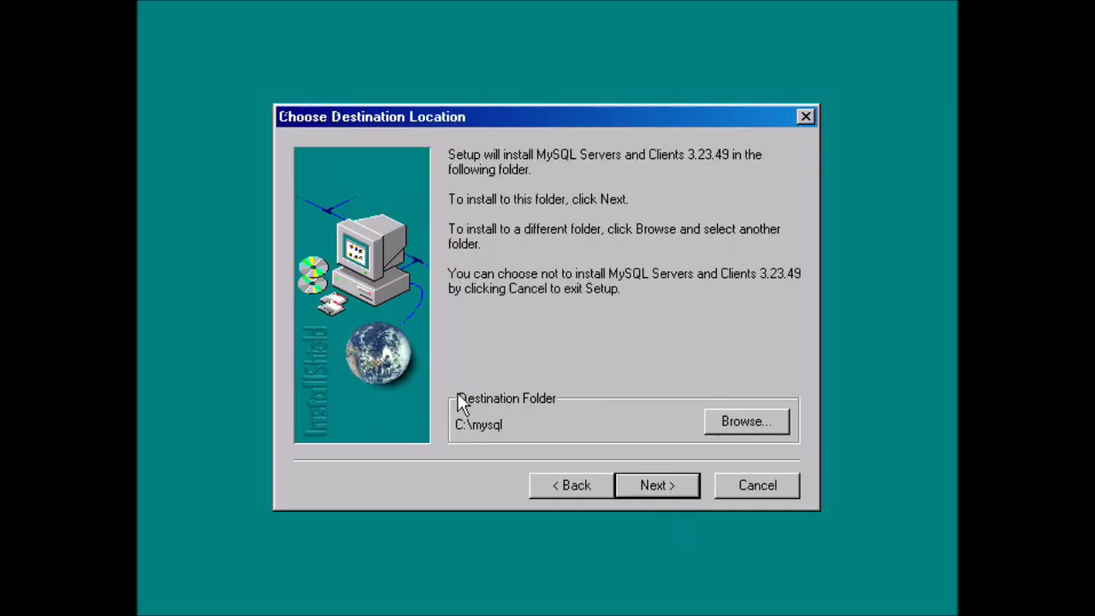
pyautogui.click(743, 421)
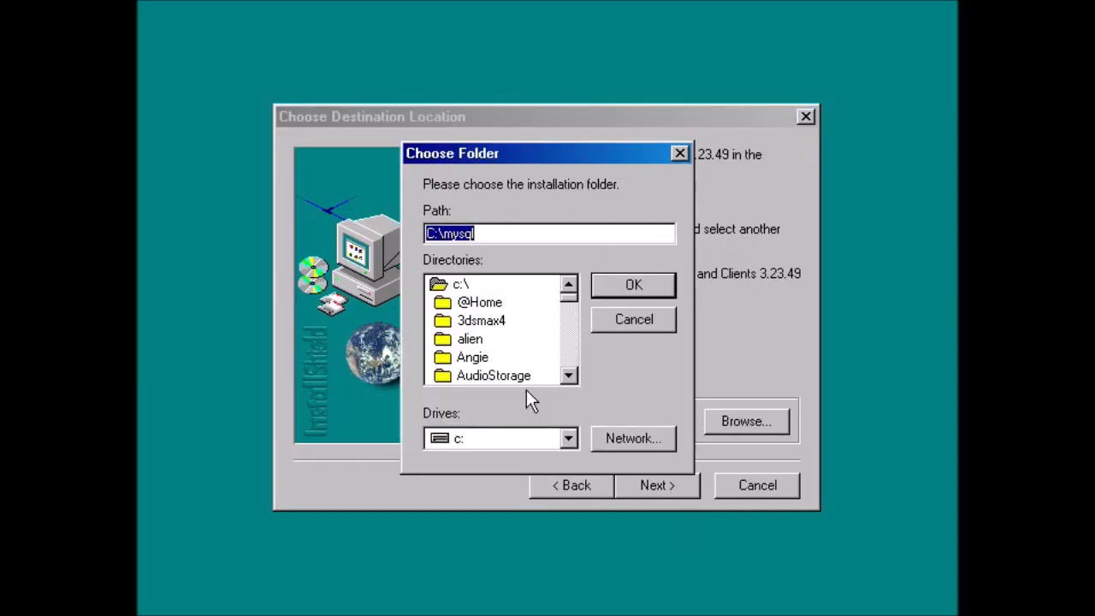
pyautogui.click(429, 232)
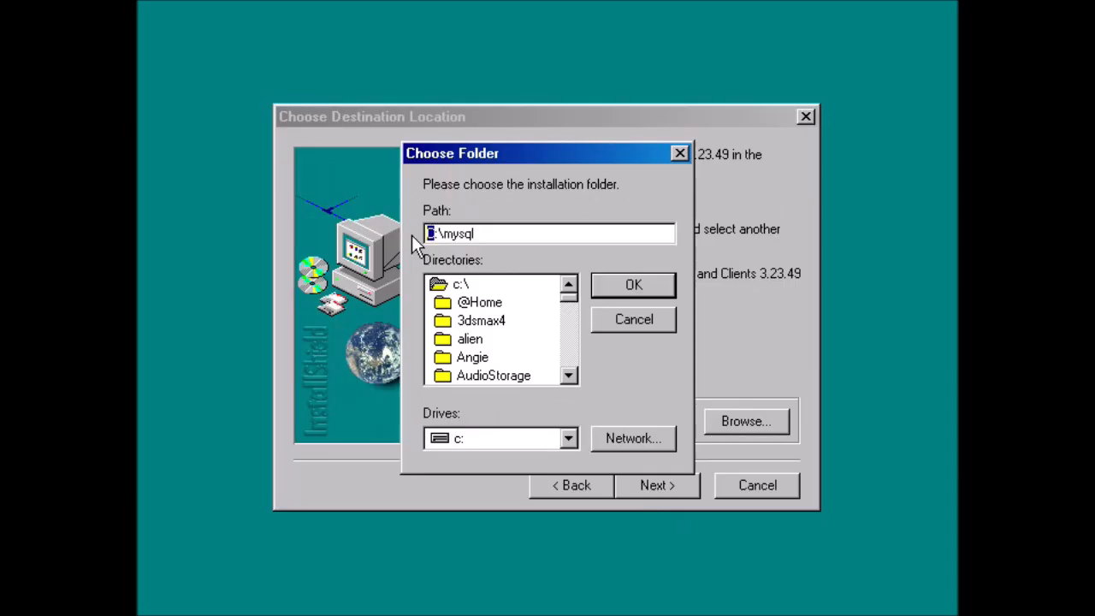
pyautogui.write('k')
pyautogui.click(645, 283)
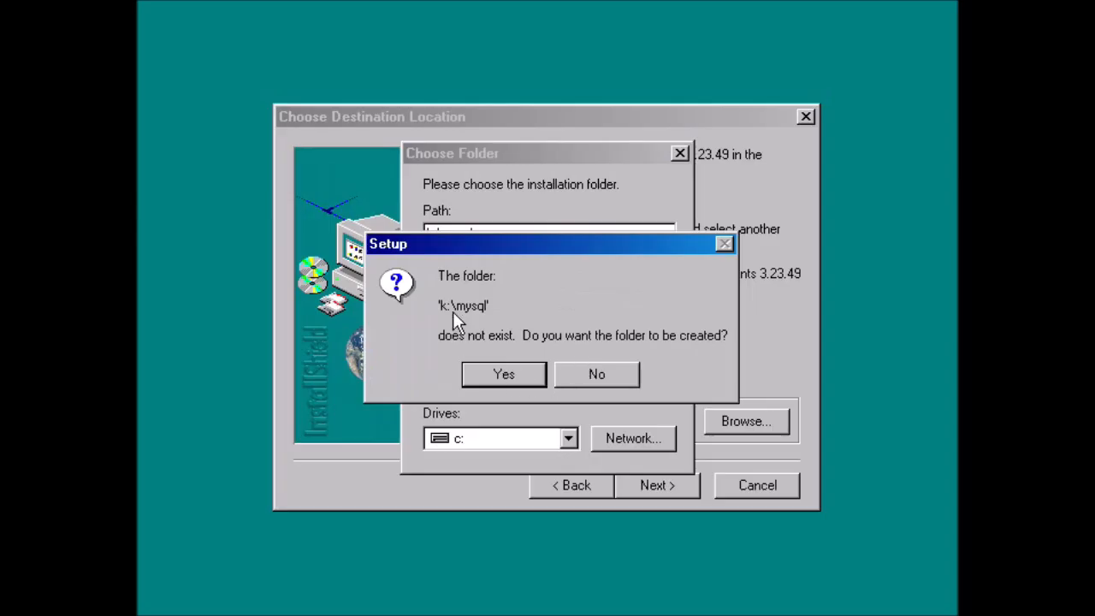
pyautogui.click(496, 369)
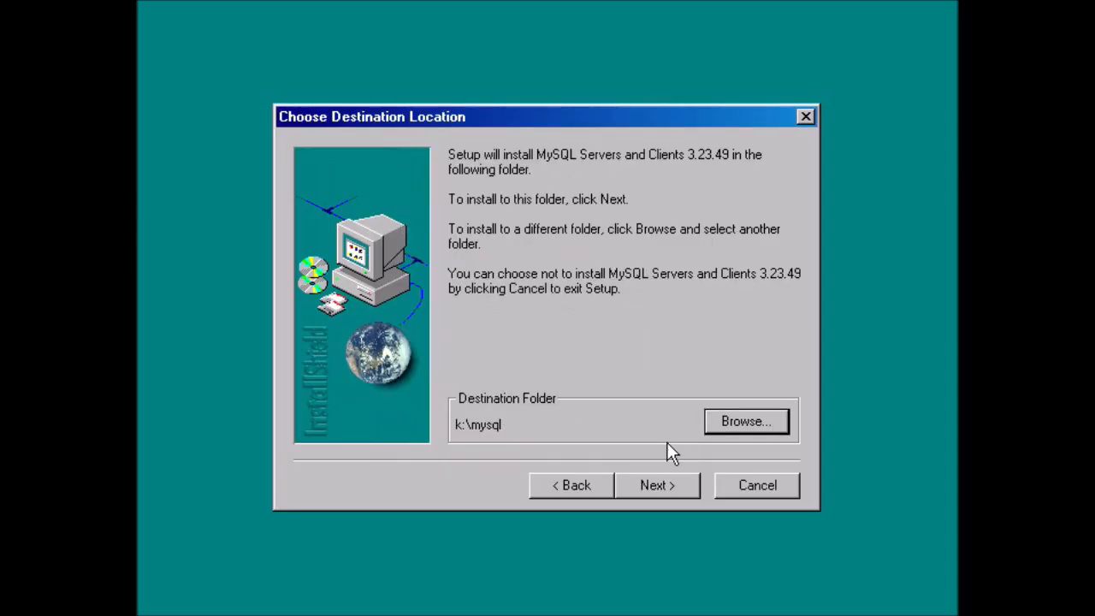
pyautogui.click(676, 485)
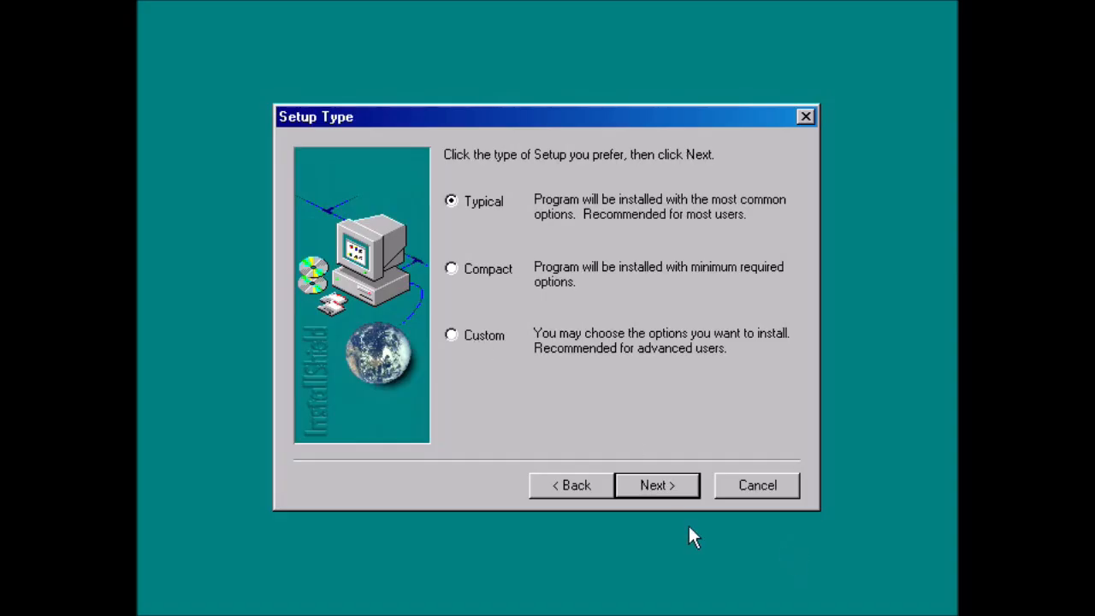
# Install MySQL with the Typical setup type and dismiss the application error dialog
pyautogui.click(681, 487)
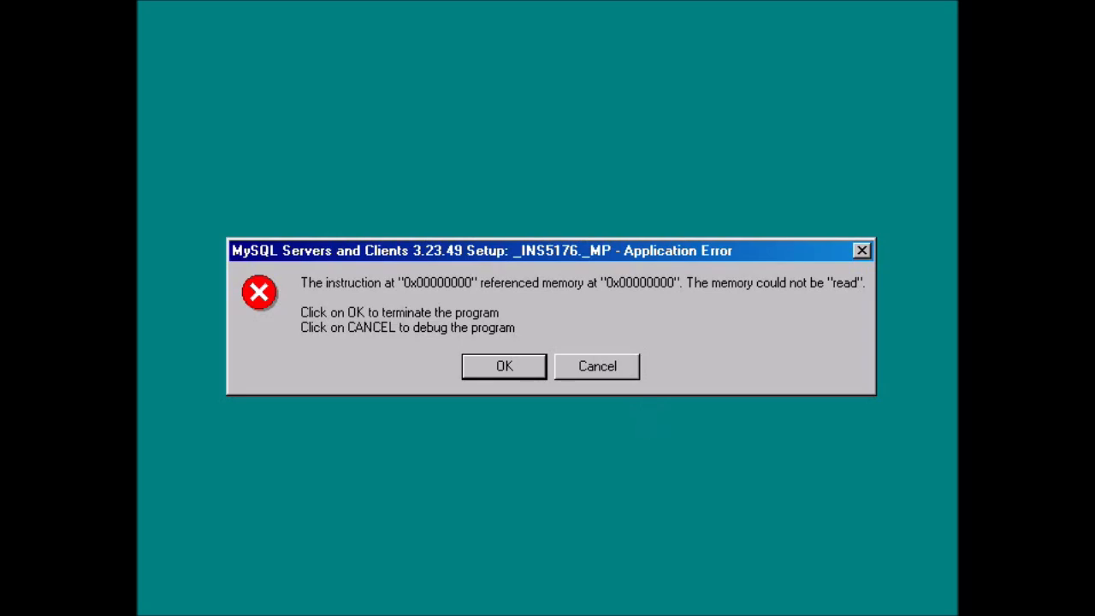
pyautogui.click(504, 366)
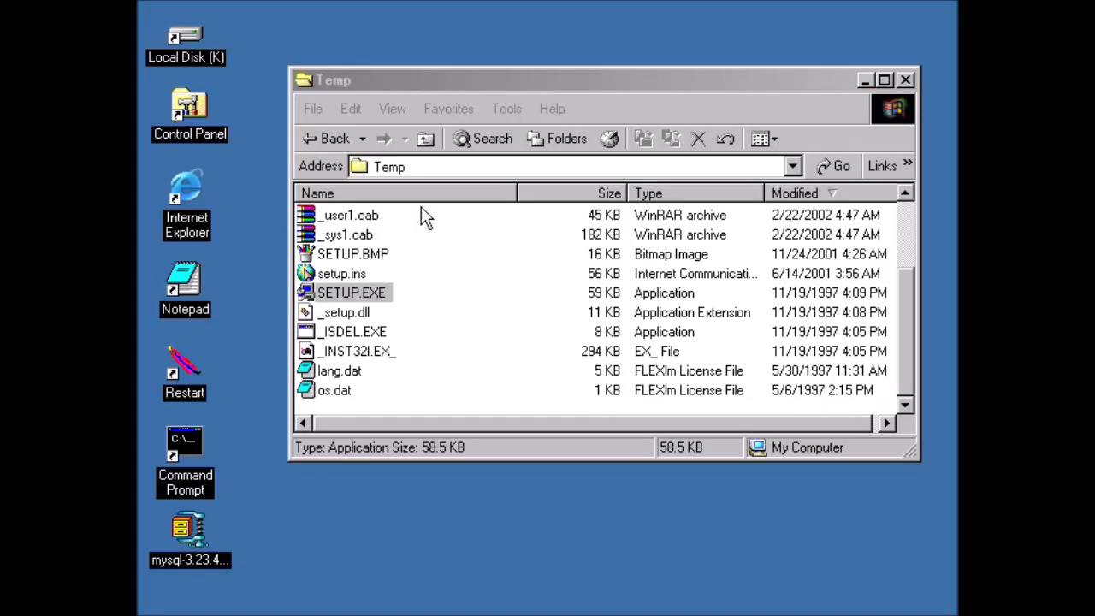
# Delete the Temp folder with all its contents from the K drive and close the folder window
pyautogui.click(425, 138)
pyautogui.click(321, 240)
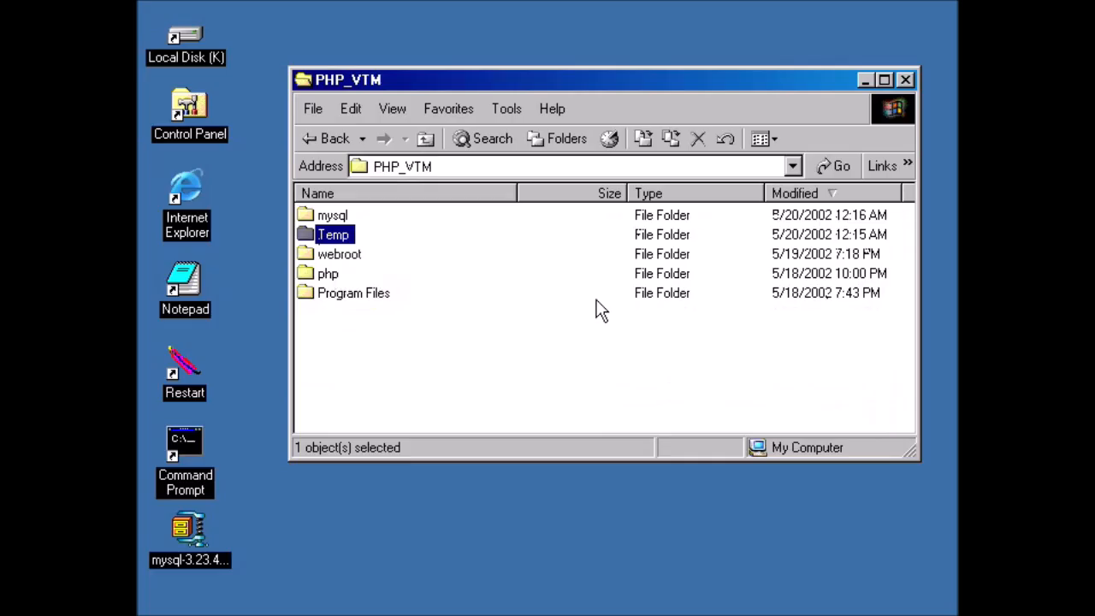
pyautogui.press('Delete')
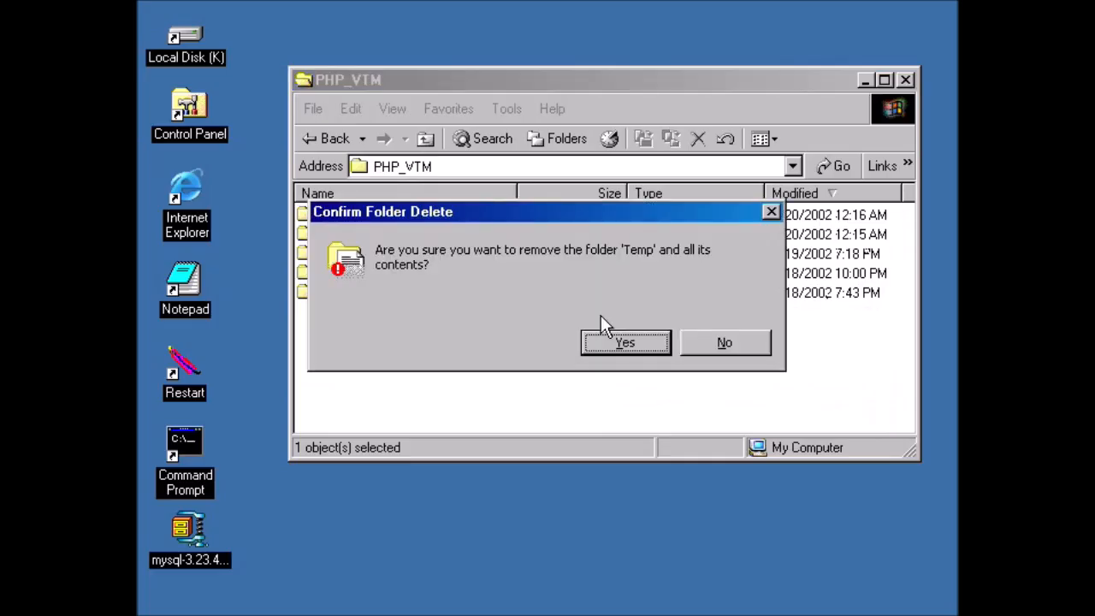
pyautogui.press('Return')
pyautogui.click(541, 370)
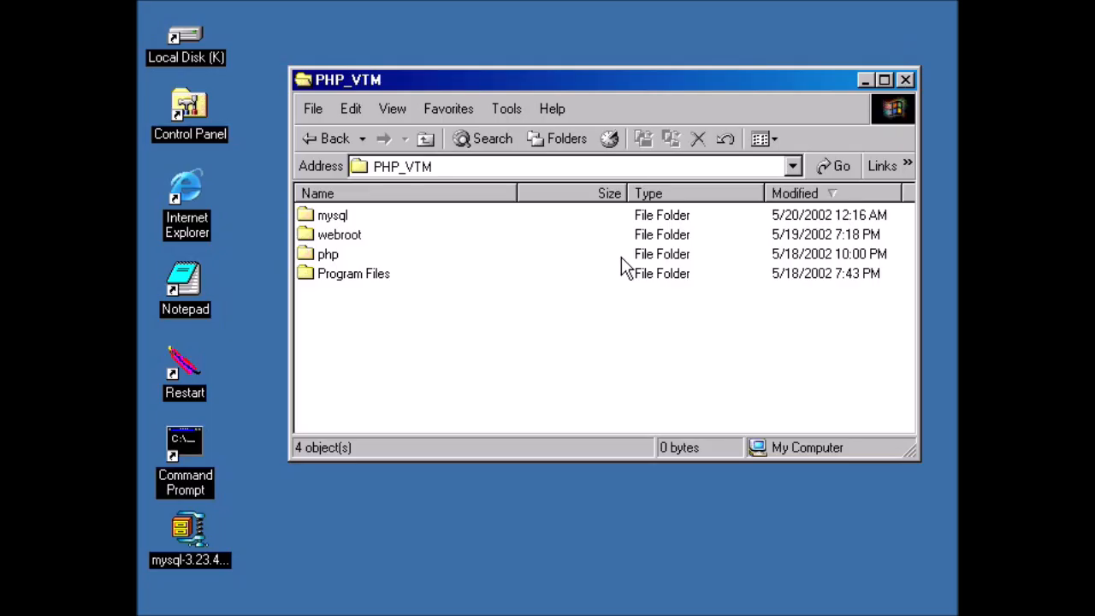
pyautogui.click(905, 81)
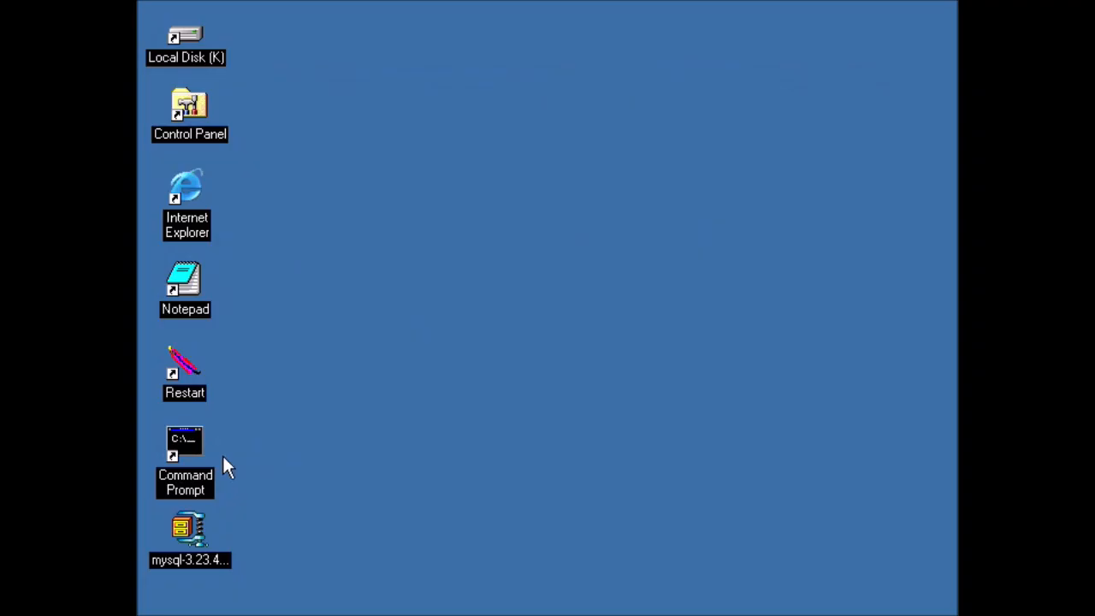
# Open a Command Prompt, switch to the k: drive and list its directory contents
pyautogui.doubleClick(196, 438)
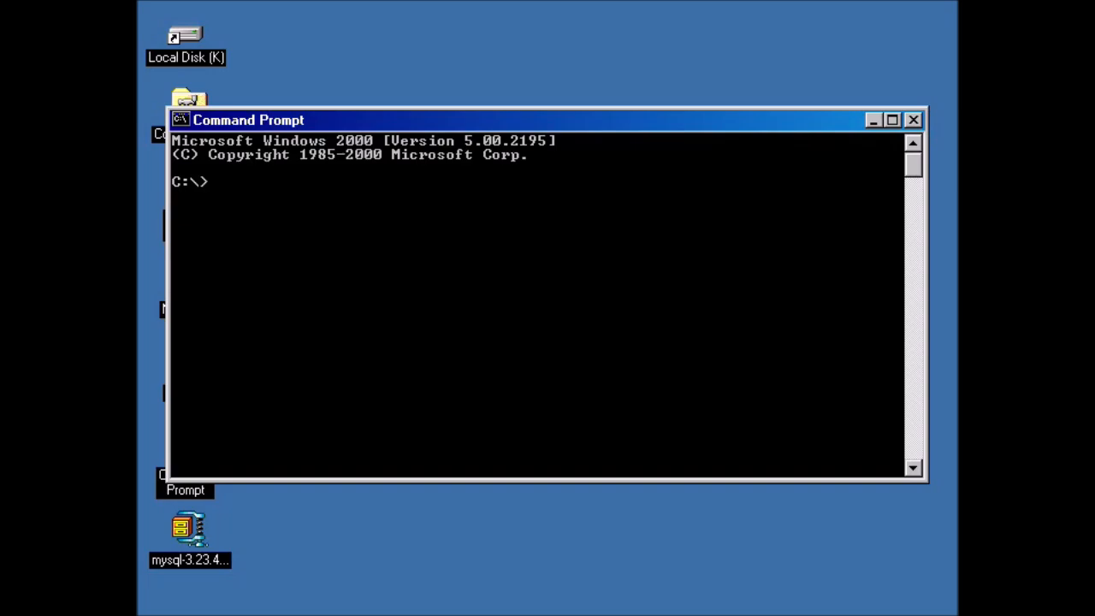
pyautogui.write('k:')
pyautogui.press('Return')
pyautogui.write('dir')
pyautogui.press('Return')
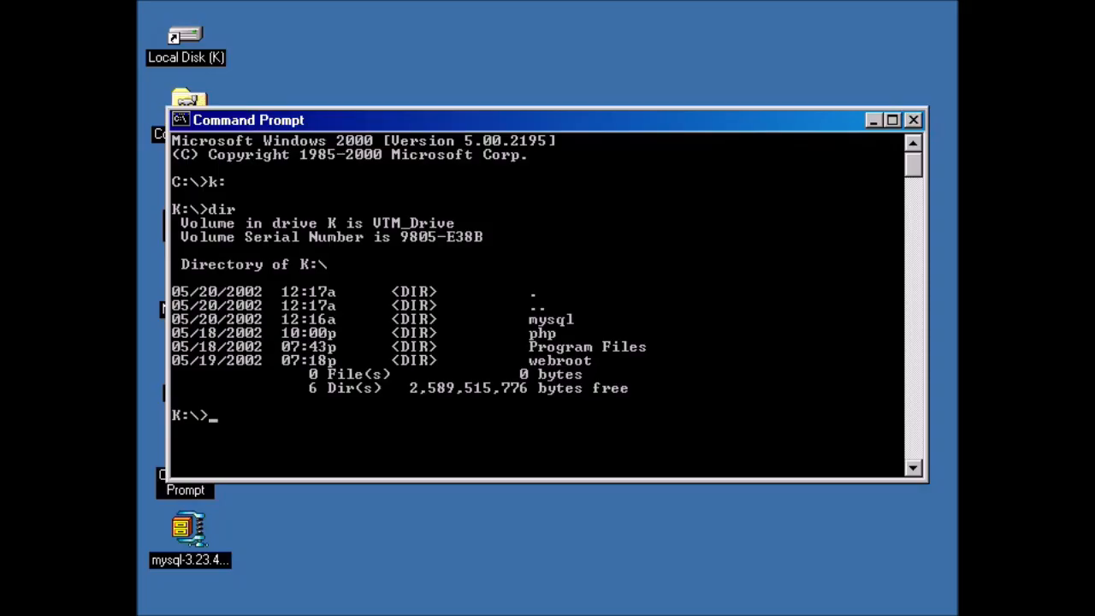
# Change into the mysql folder and its bin subfolder and list the files there
pyautogui.write('cd mysql')
pyautogui.press('Return')
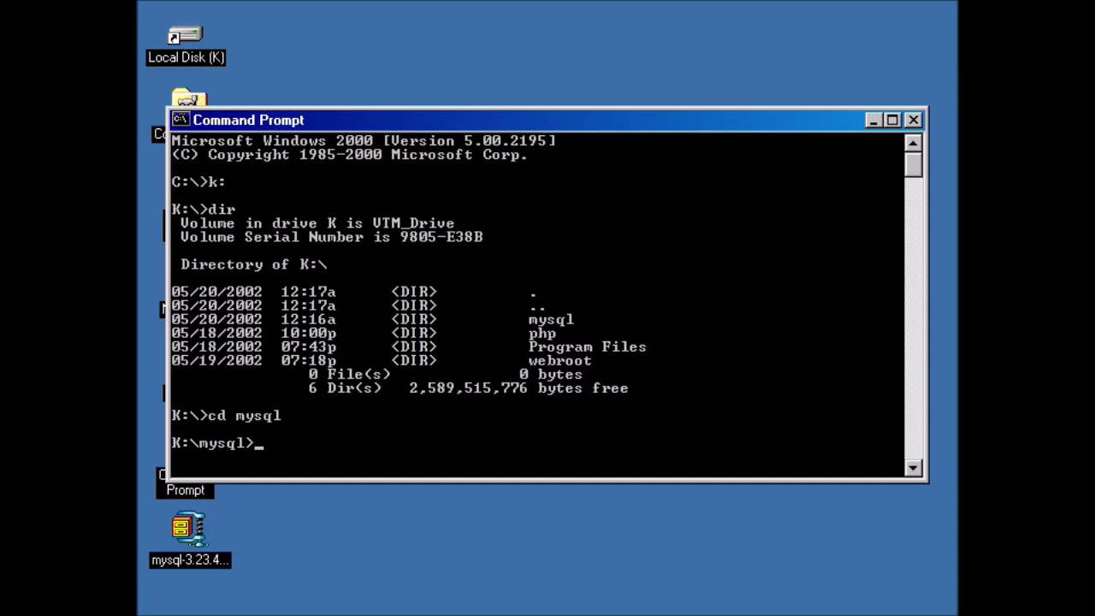
pyautogui.write('cd bin')
pyautogui.press('Return')
pyautogui.write('dir')
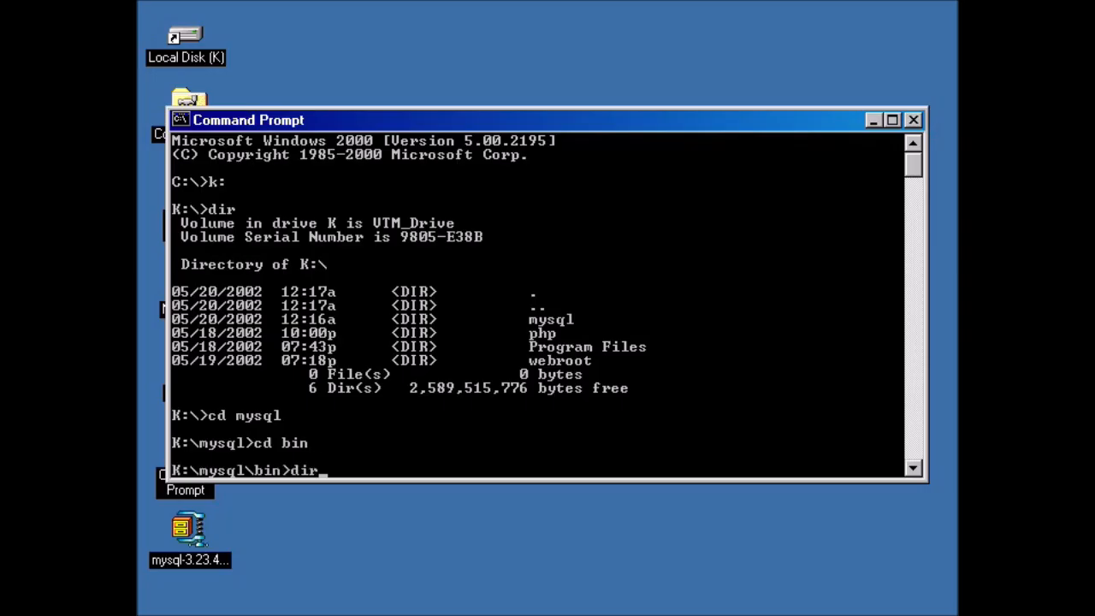
pyautogui.press('Return')
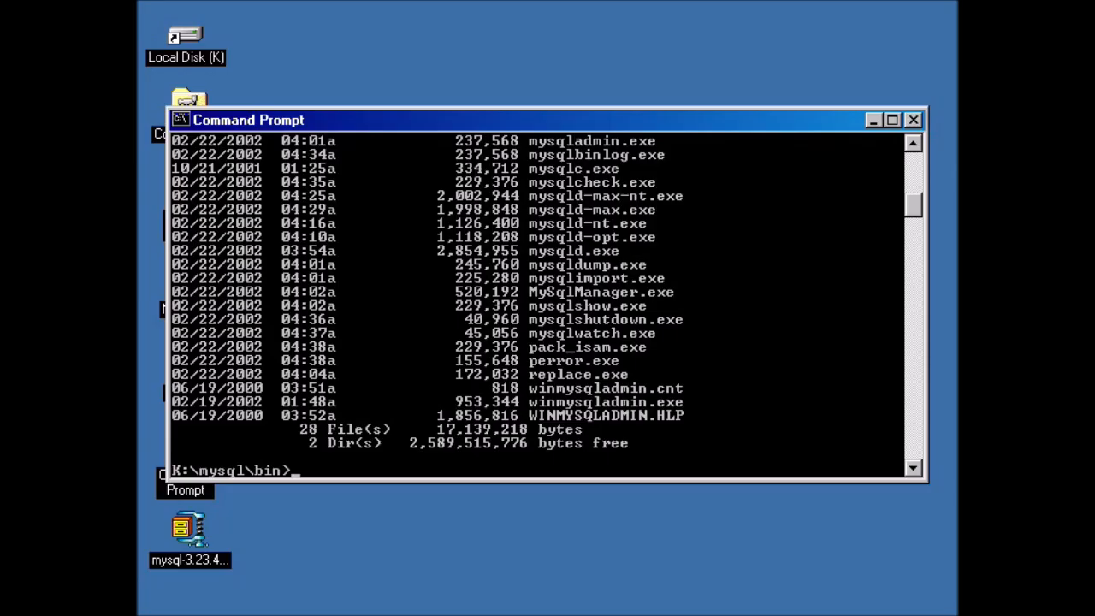
# Start the MySQL server with mysqld --standalone and look for mysqld.exe among the processes in Task Manager
pyautogui.write('mysqld --standalone')
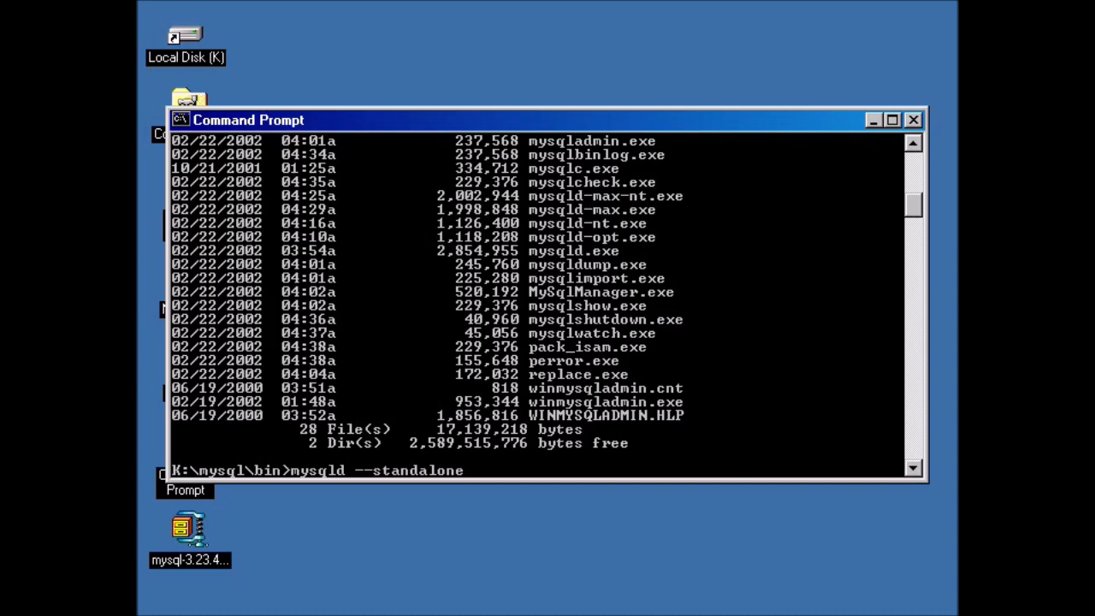
pyautogui.press('Return')
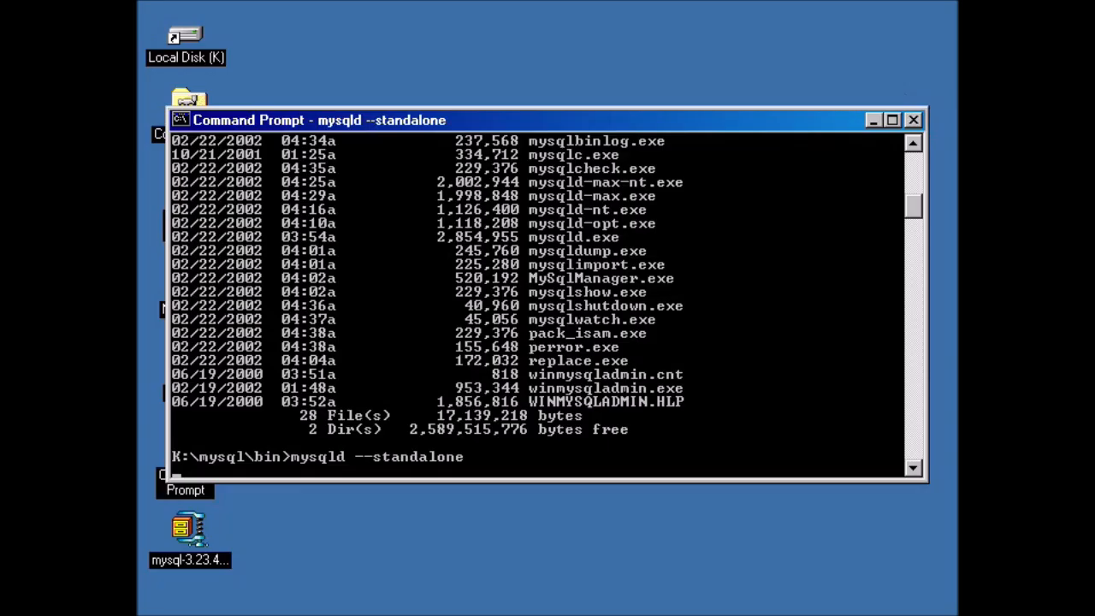
pyautogui.click(495, 2)
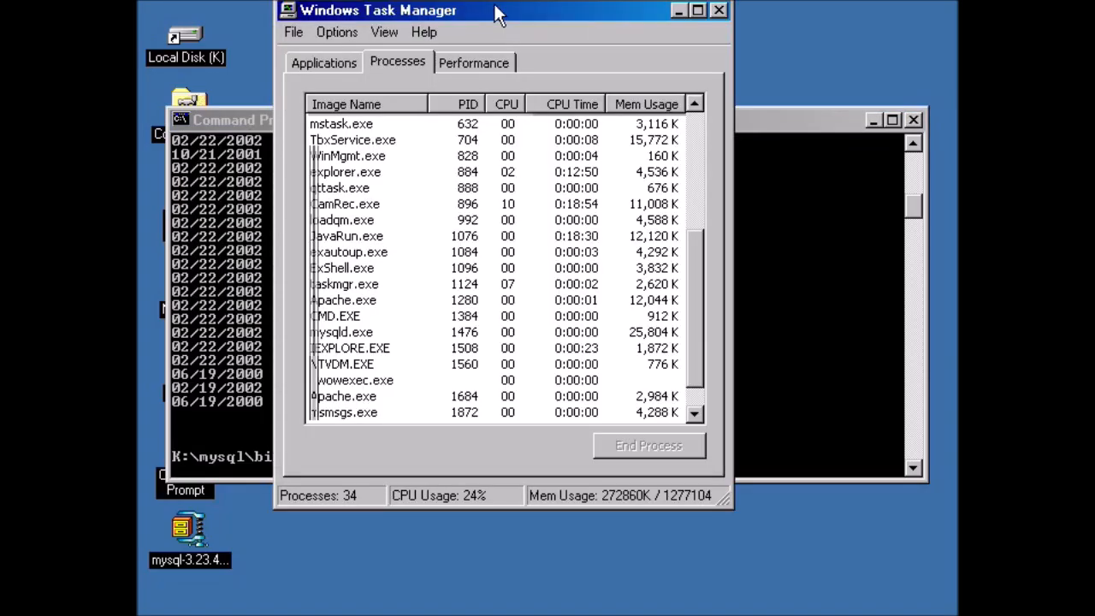
pyautogui.moveTo(495, 9); pyautogui.dragTo(504, 49)
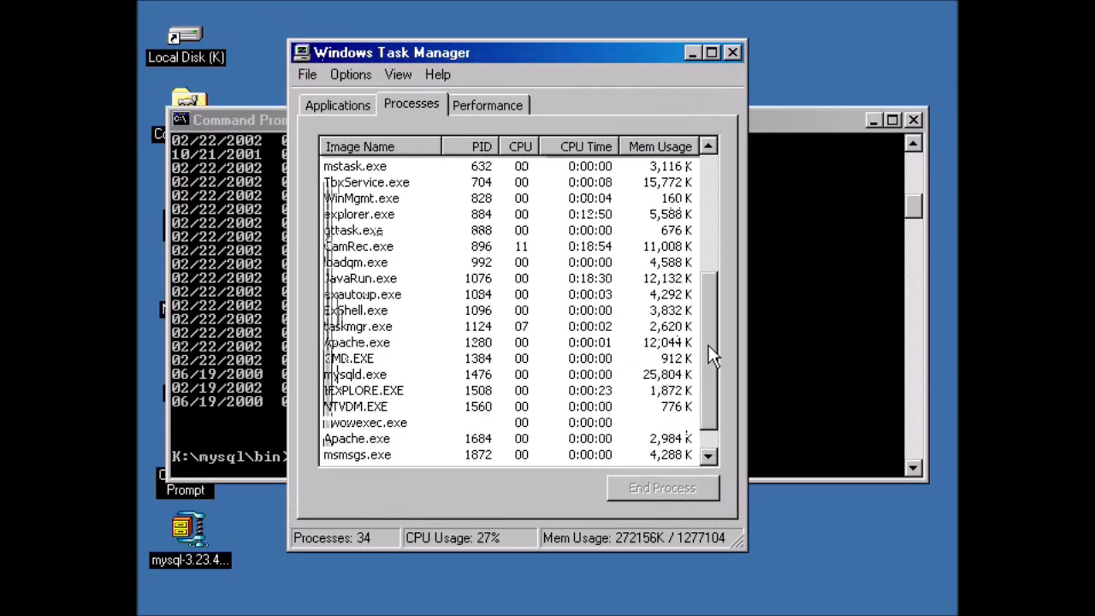
pyautogui.scroll(-1, 708, 344)
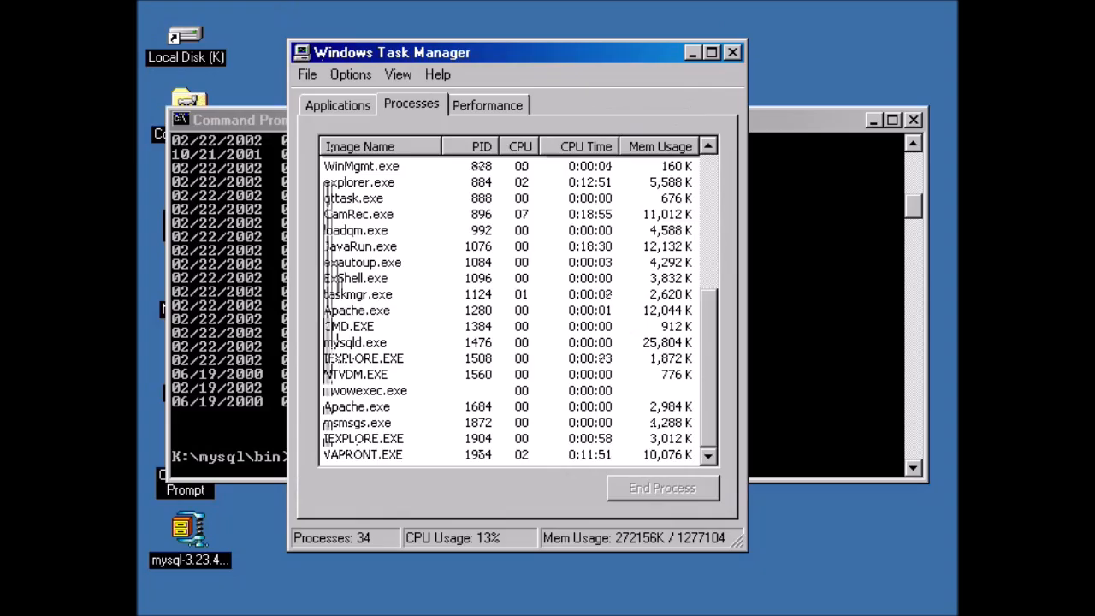
# Close the Command Prompt window, check the mysqld.exe process in Task Manager and close Task Manager
pyautogui.click(752, 162)
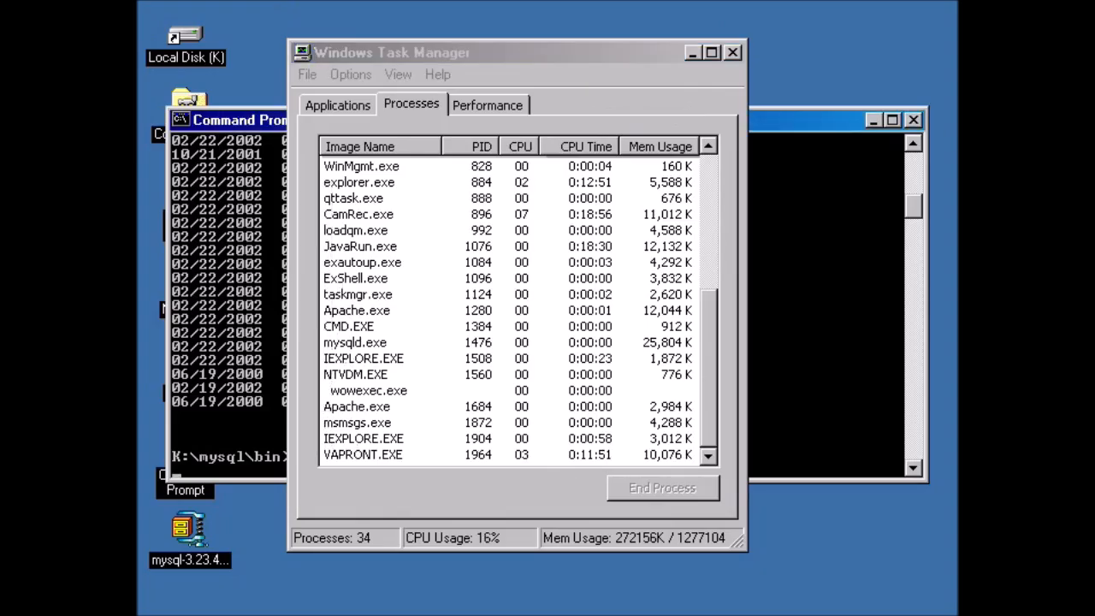
pyautogui.click(912, 120)
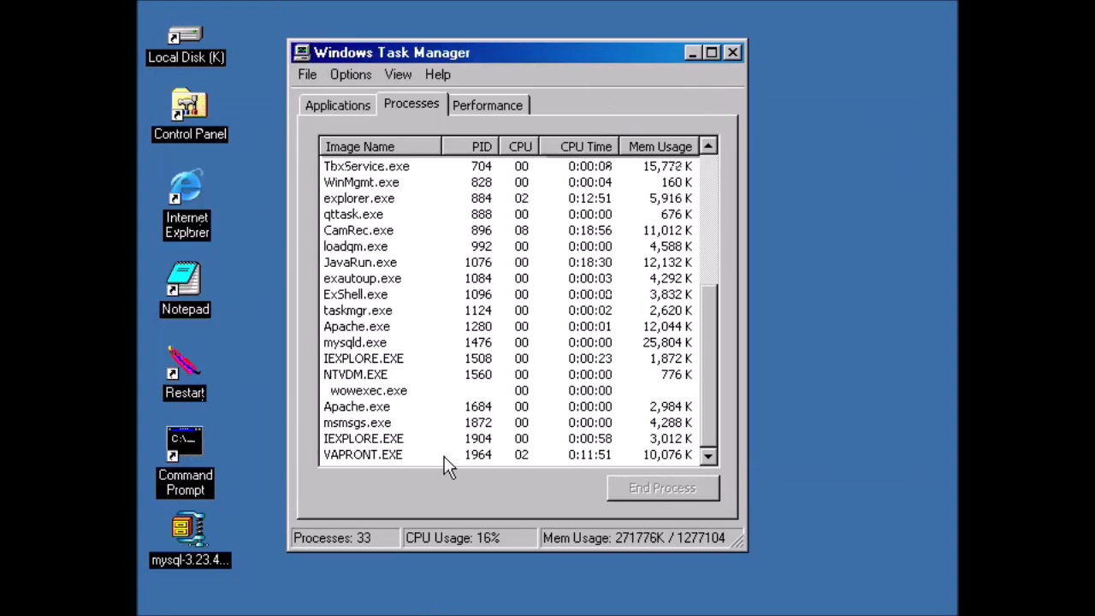
pyautogui.click(328, 344)
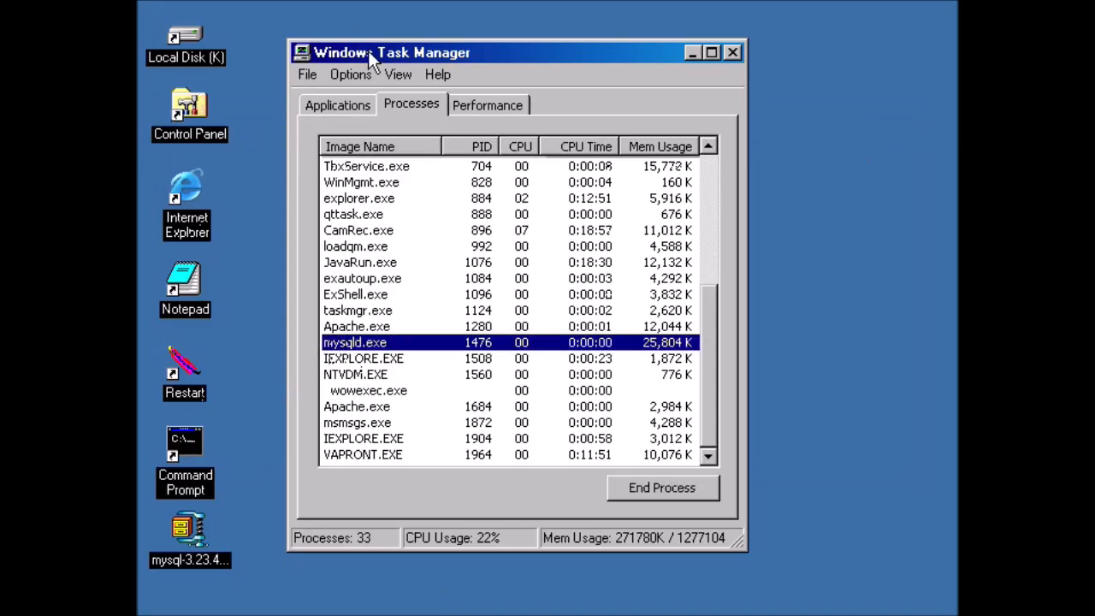
pyautogui.hotkey('alt', 'F4')
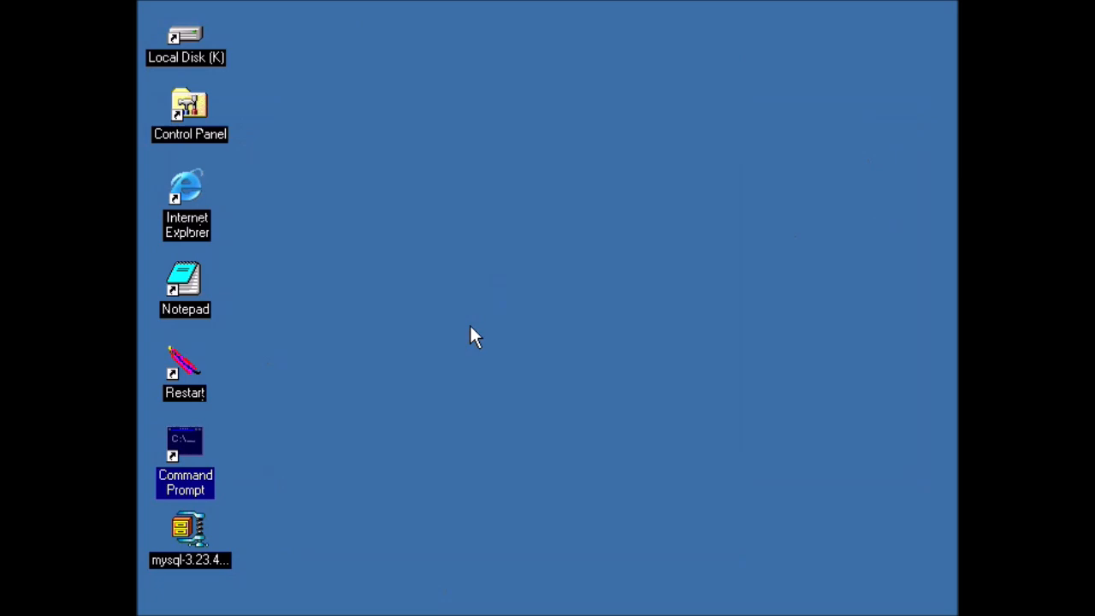
# Open a new Command Prompt and change to the \mysql\bin folder on the k: drive
pyautogui.doubleClick(185, 443)
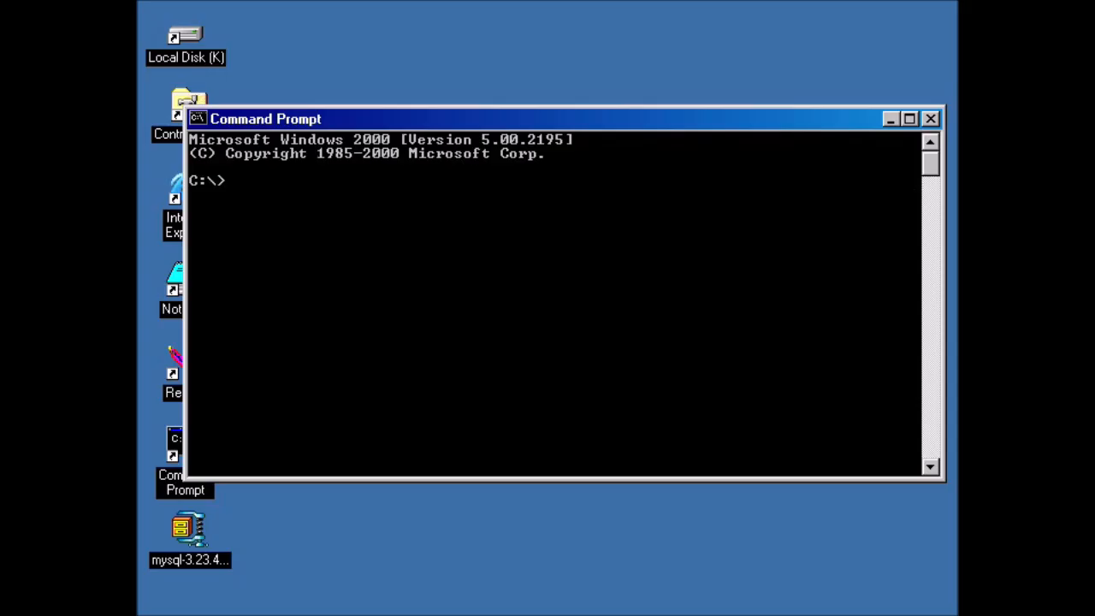
pyautogui.write('k:')
pyautogui.press('Return')
pyautogui.write('cd\\mysql\\')
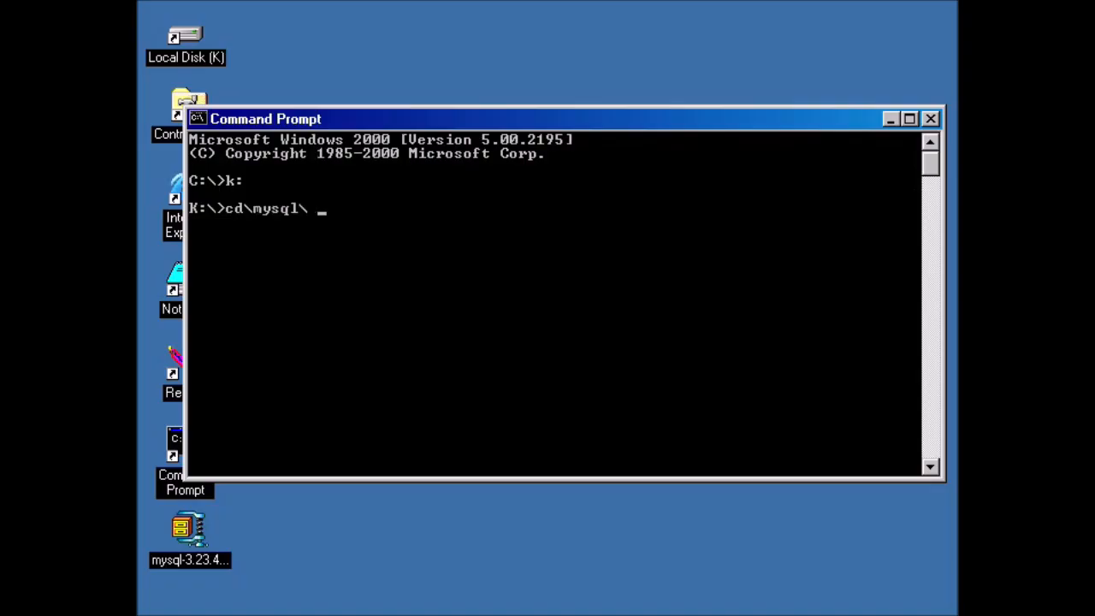
pyautogui.press('BackSpace')
pyautogui.write('bin')
pyautogui.press('Return')
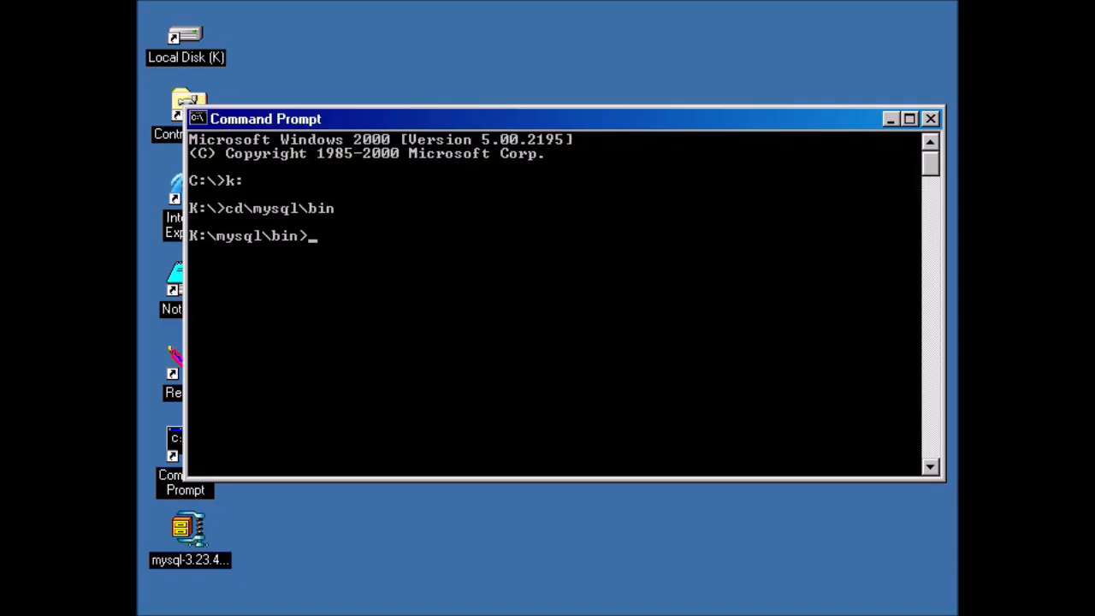
# Query the MySQL server with mysqladmin status and stop it with mysqladmin shutdown
pyautogui.write('mysqladmin status')
pyautogui.press('Return')
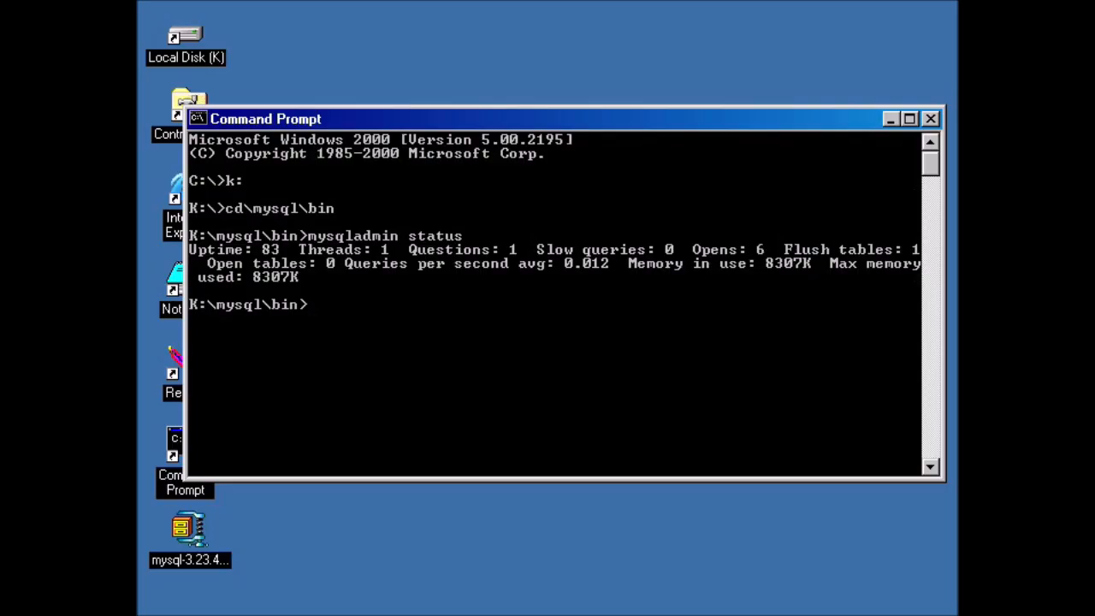
pyautogui.write('mysqladmin sh')
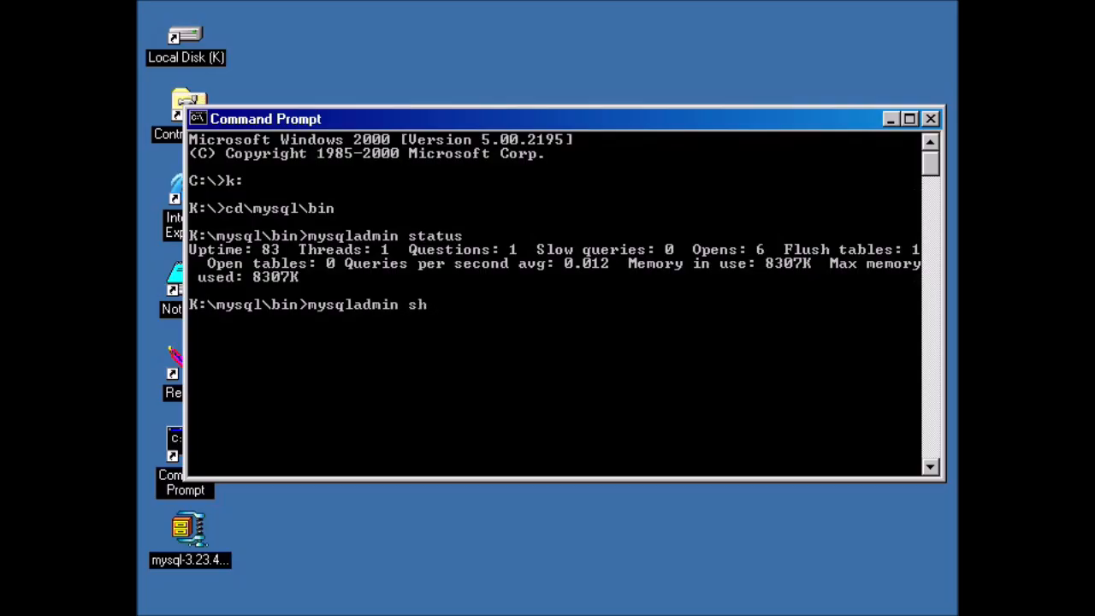
pyautogui.write('utdown')
pyautogui.press('Return')
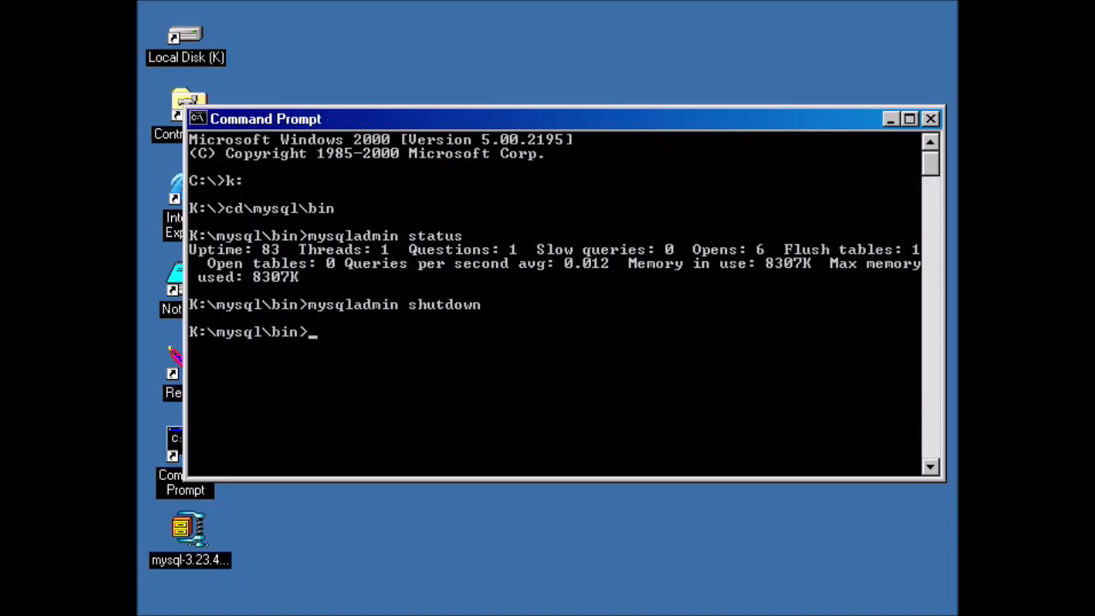
# Check the Task Manager process list for mysqld.exe, close it and run mysqladmin status again
pyautogui.hotkey('ctrl', 'shift', 'Escape')
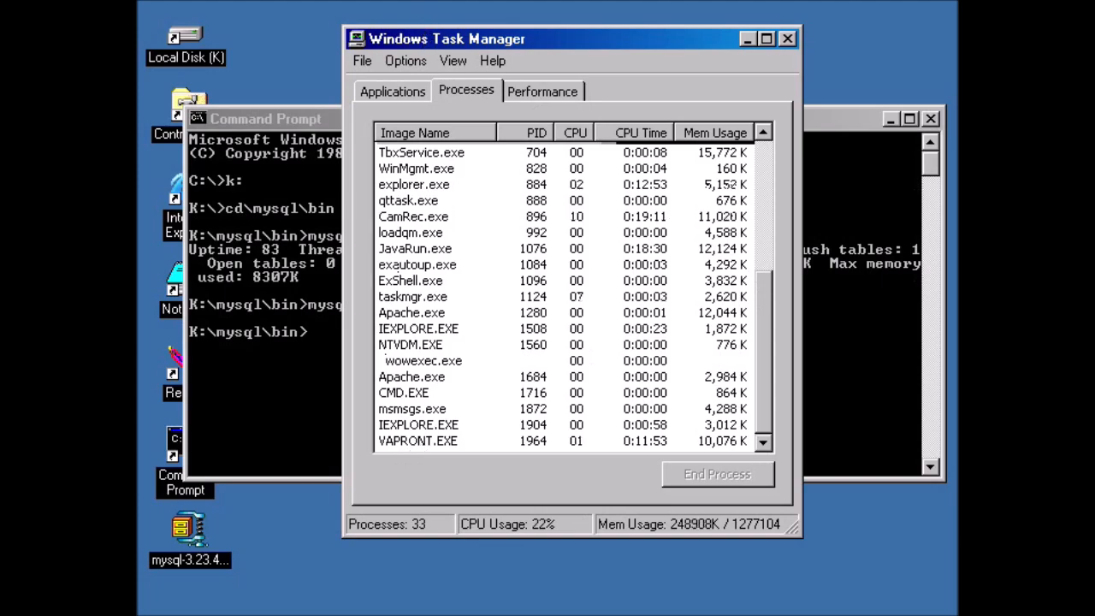
pyautogui.click(786, 38)
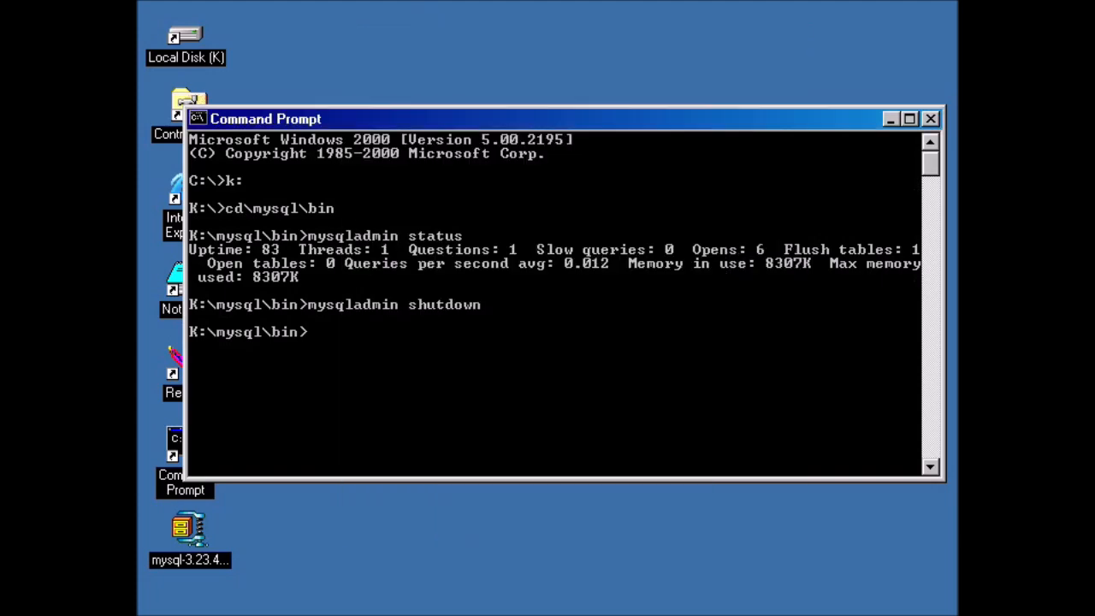
pyautogui.press('Up')
pyautogui.press('Up')
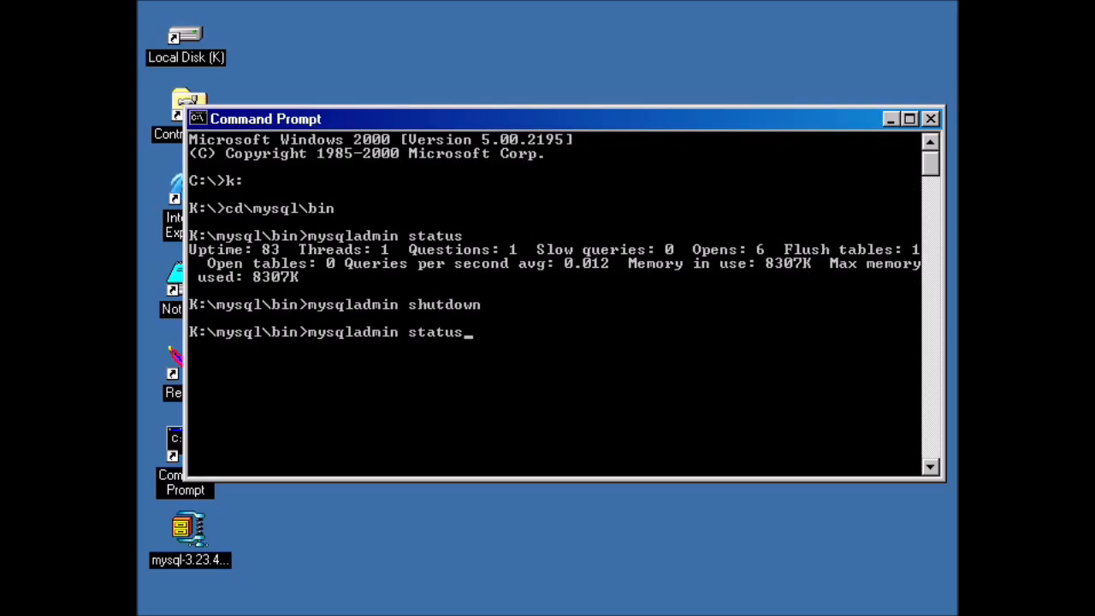
pyautogui.press('Return')
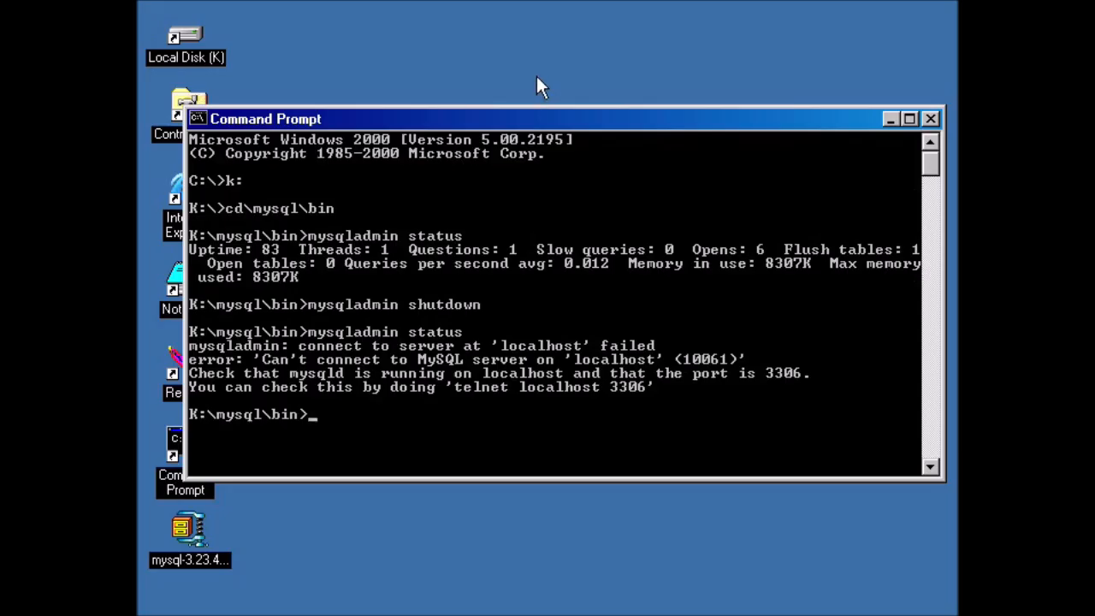
# Start the MySQL server again with mysqld --standalone and close the Command Prompt window
pyautogui.moveTo(537, 118); pyautogui.dragTo(535, 35)
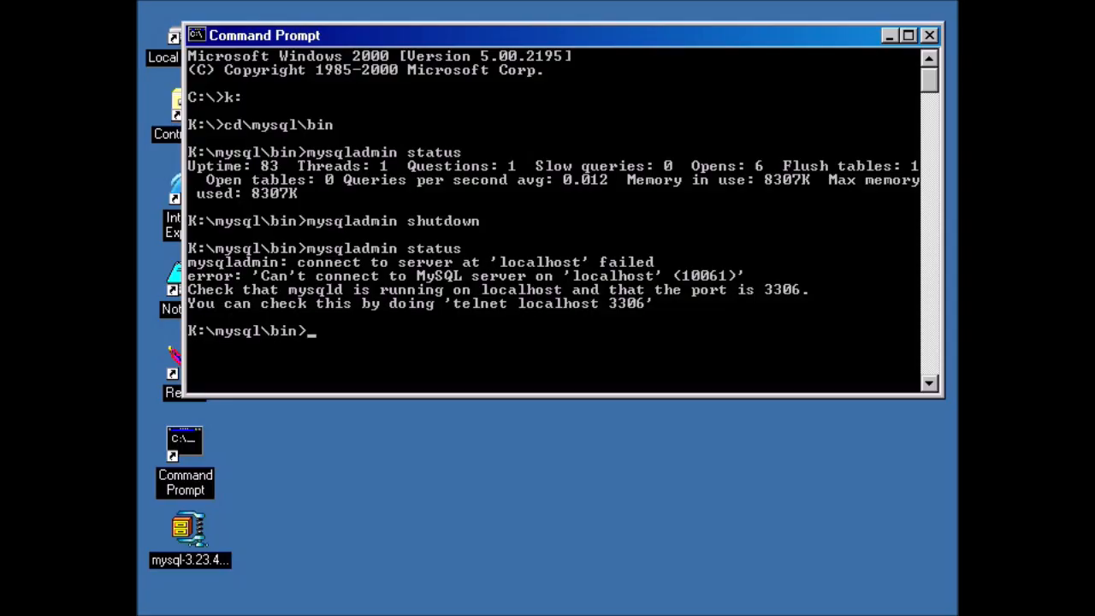
pyautogui.press('Up')
pyautogui.press('Up')
pyautogui.press('Up')
pyautogui.press('Up')
pyautogui.press('Up')
pyautogui.press('Down')
pyautogui.press('Down')
pyautogui.press('Down')
pyautogui.press('Down')
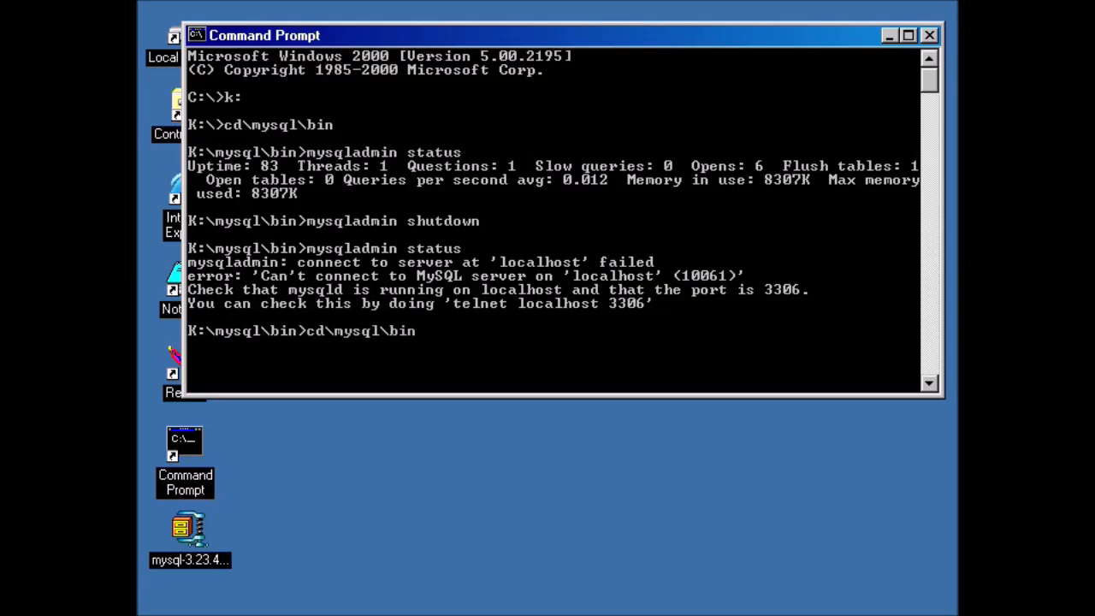
pyautogui.press('BackSpace')
pyautogui.press('BackSpace')
pyautogui.press('BackSpace')
pyautogui.press('BackSpace')
pyautogui.press('BackSpace')
pyautogui.press('BackSpace')
pyautogui.press('BackSpace')
pyautogui.press('BackSpace')
pyautogui.press('BackSpace')
pyautogui.press('BackSpace')
pyautogui.press('BackSpace')
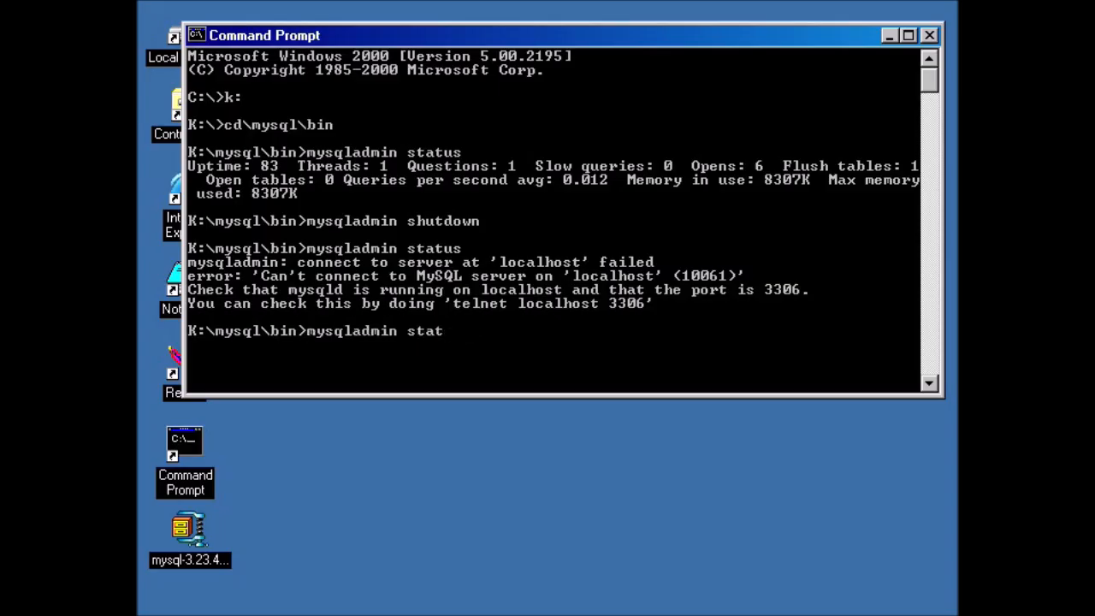
pyautogui.press('BackSpace')
pyautogui.write('d --standalone')
pyautogui.press('Return')
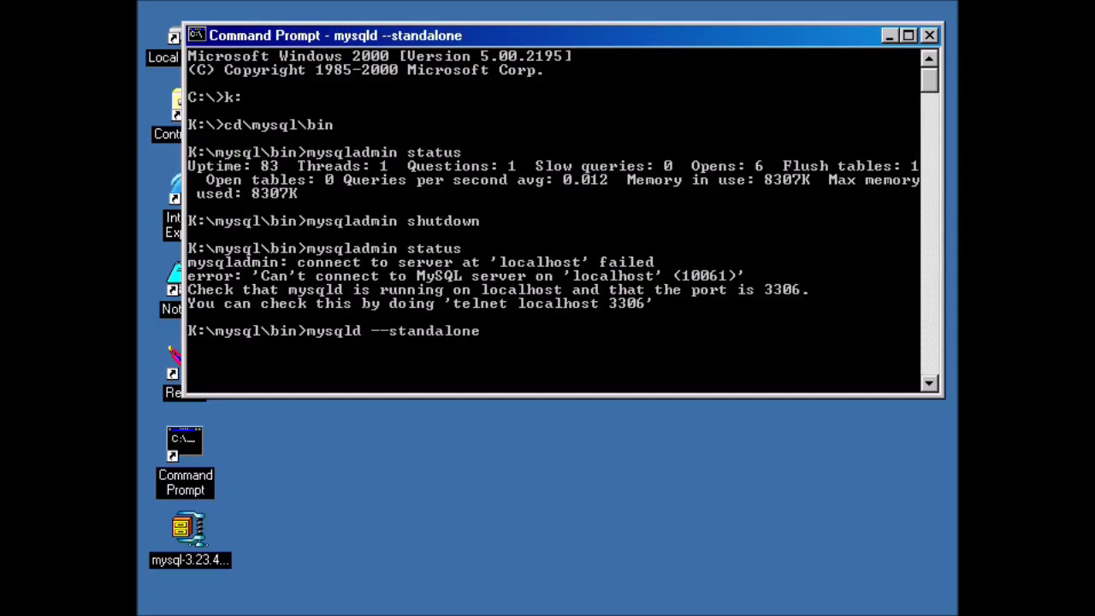
pyautogui.click(929, 35)
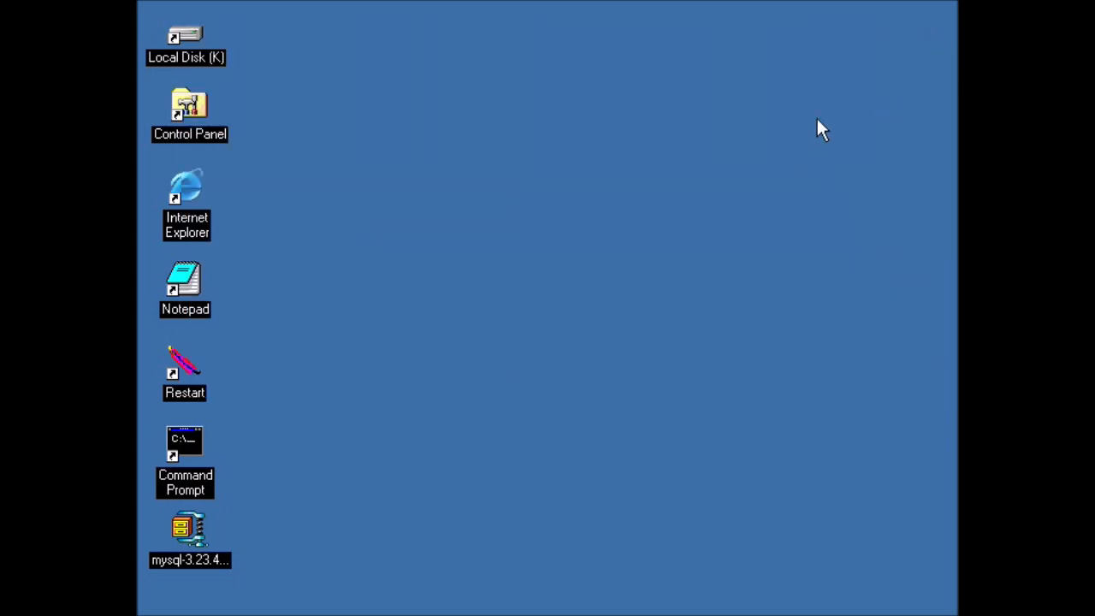